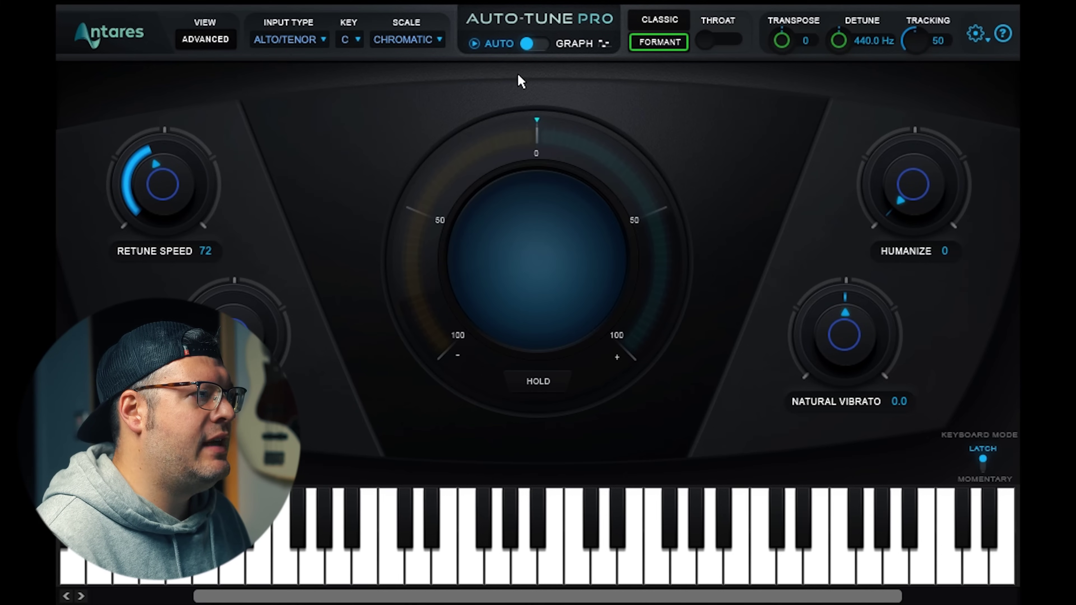
Switch to graphical correction mode and clear all existing pitch data and curves.
click(530, 50)
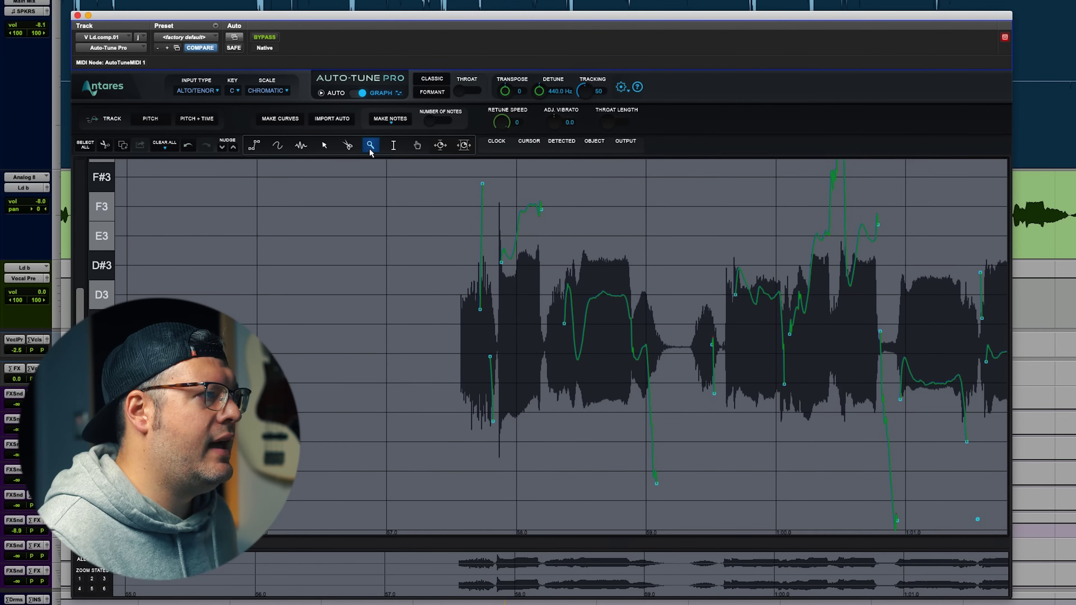
scroll(574, 272, down, 5)
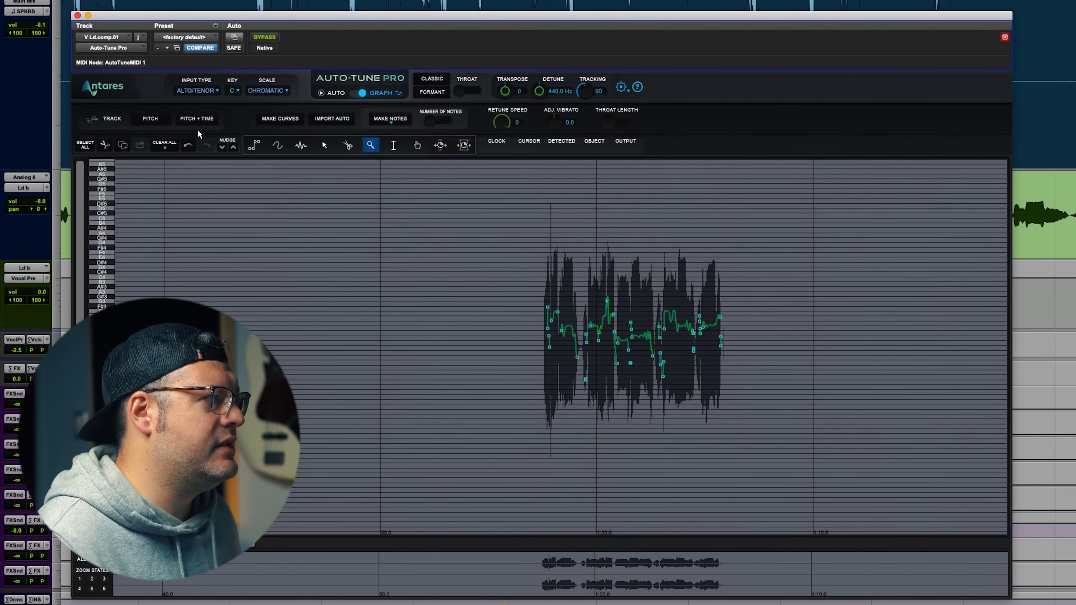
click(173, 145)
click(189, 152)
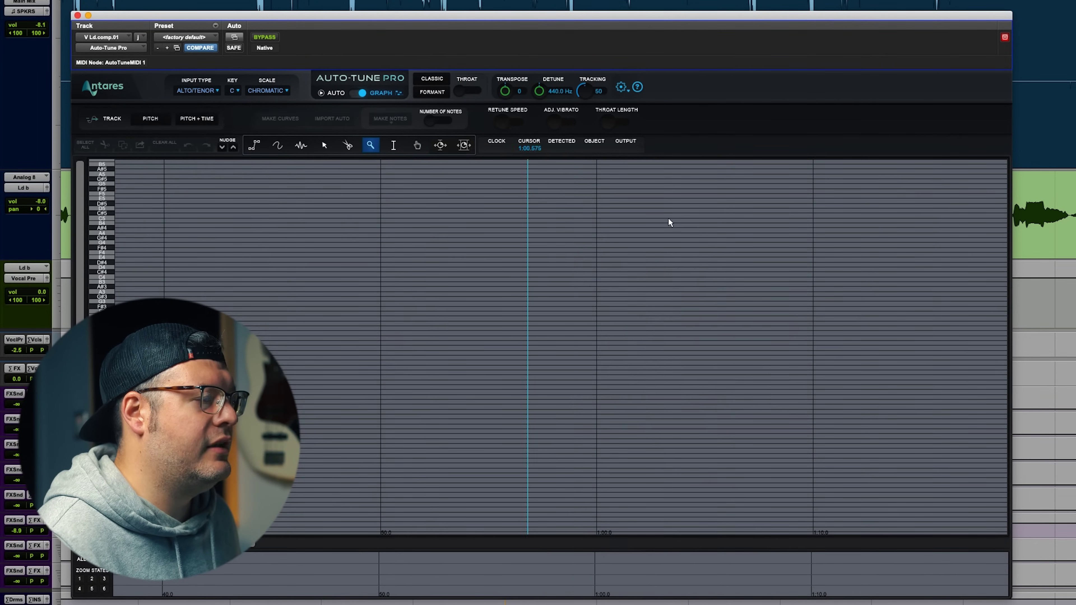
Reselect the V Ld.comp.01_02-02 vocal clip in the session timeline, moving the plug-in window aside and back.
drag(770, 22, 819, 313)
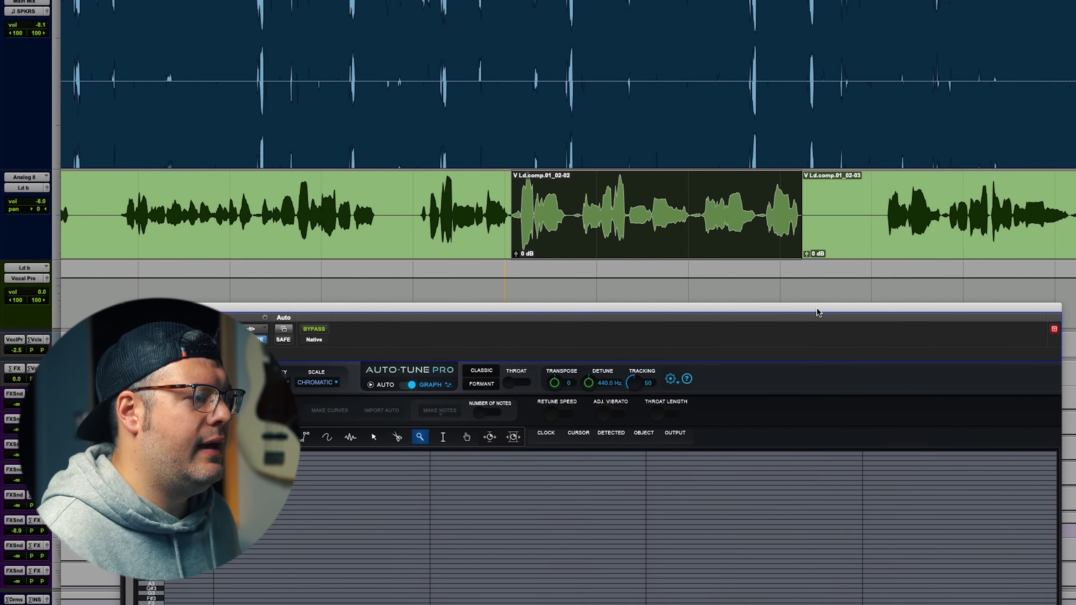
click(598, 290)
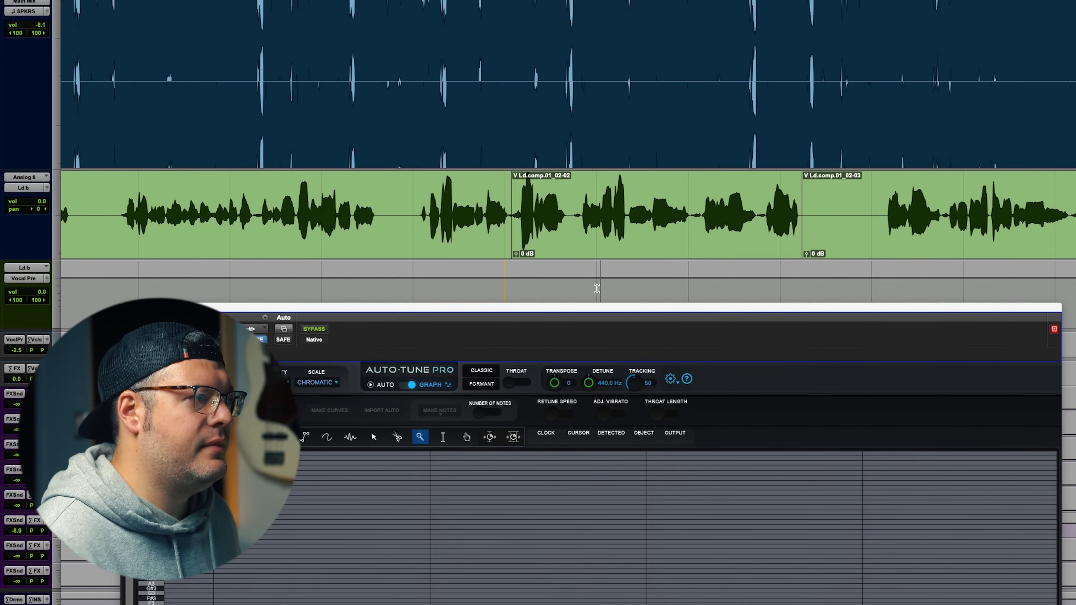
click(587, 247)
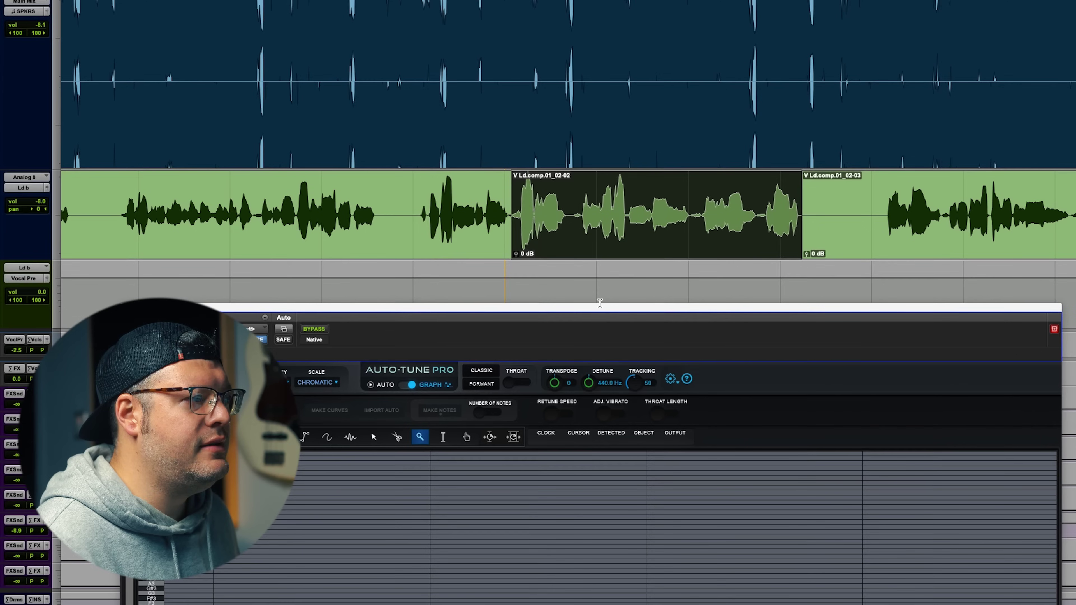
drag(600, 302, 519, 52)
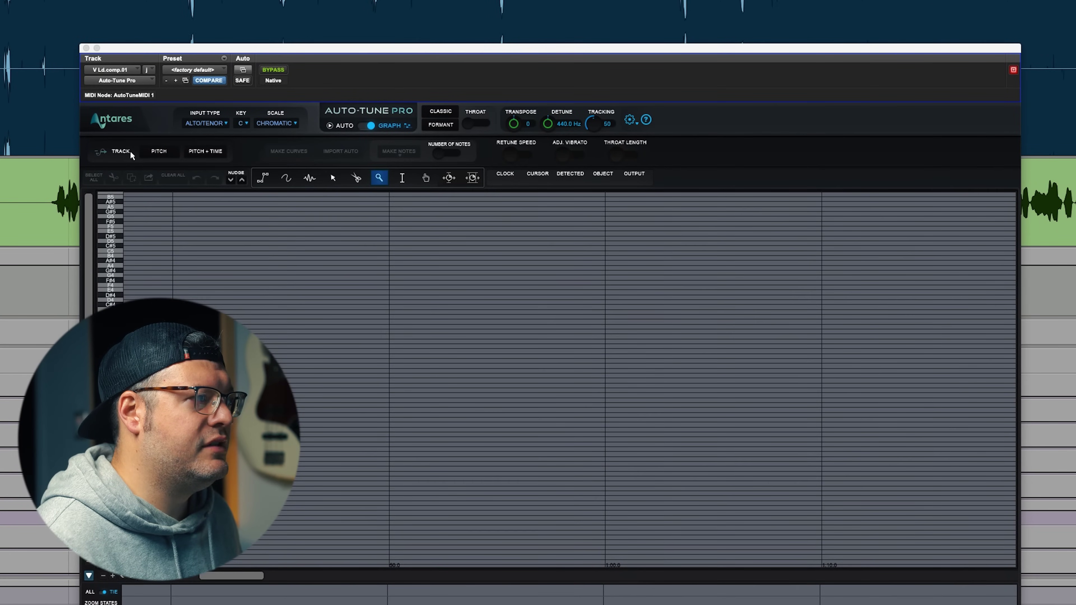
Track the pitch of the selected vocal clip by playing it through, and make correction curves from the detected pitch.
click(157, 150)
drag(251, 48, 236, 14)
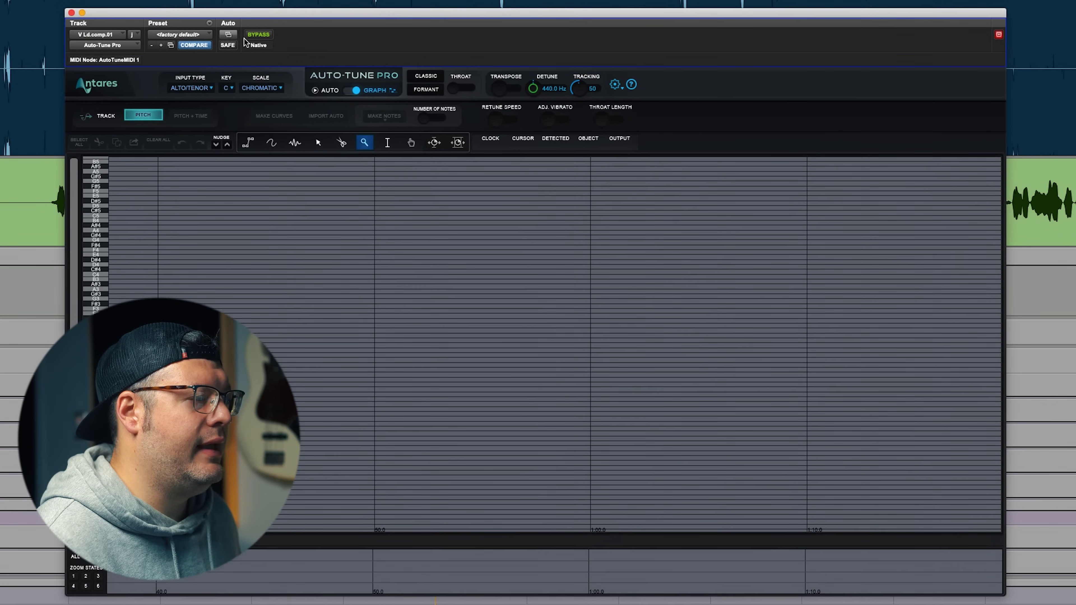
key(space)
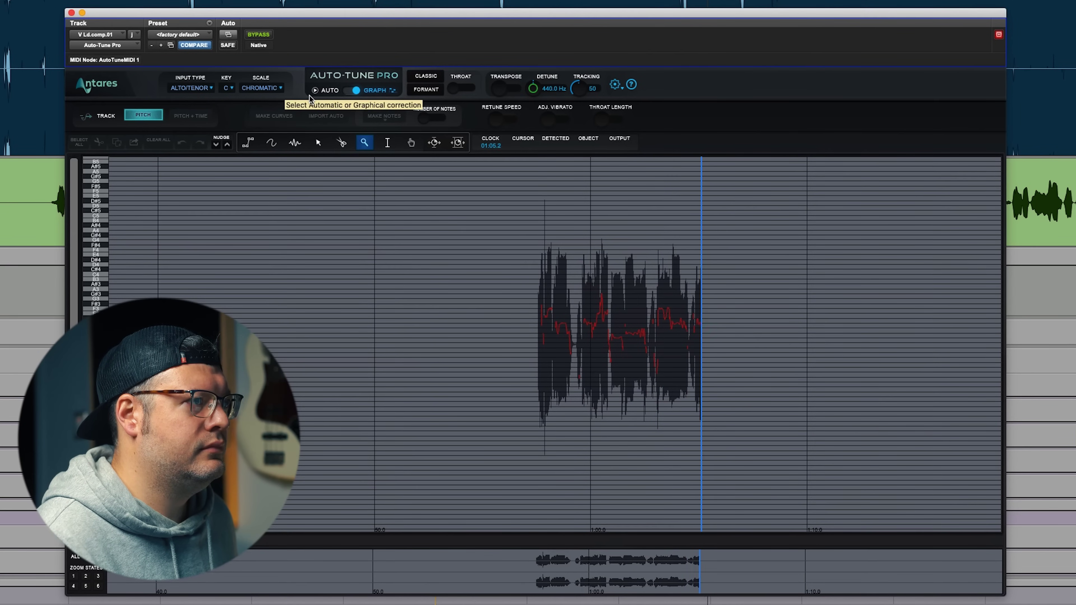
key(space)
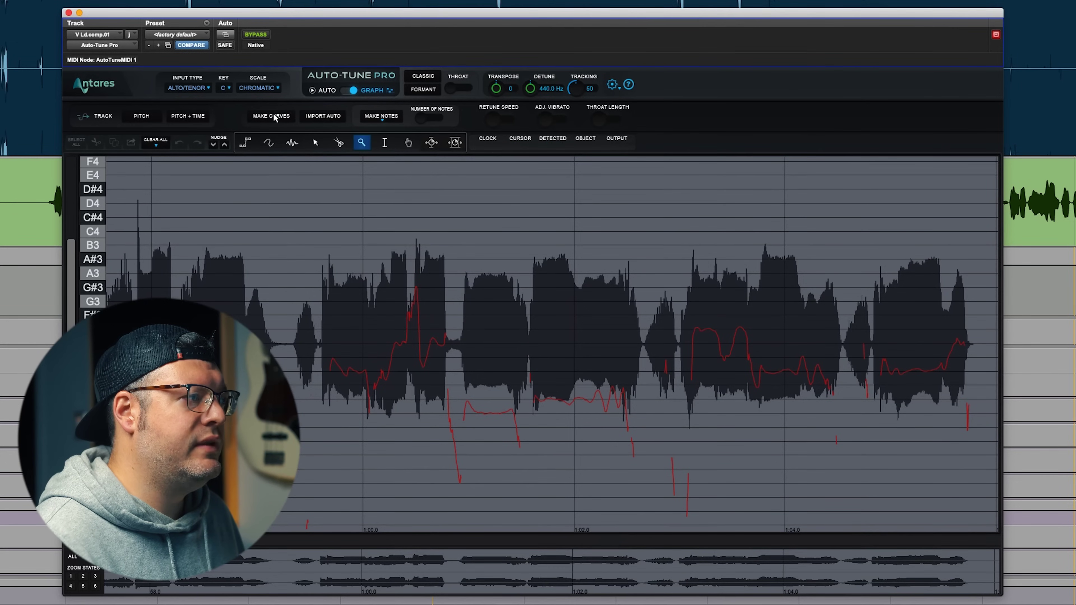
click(271, 116)
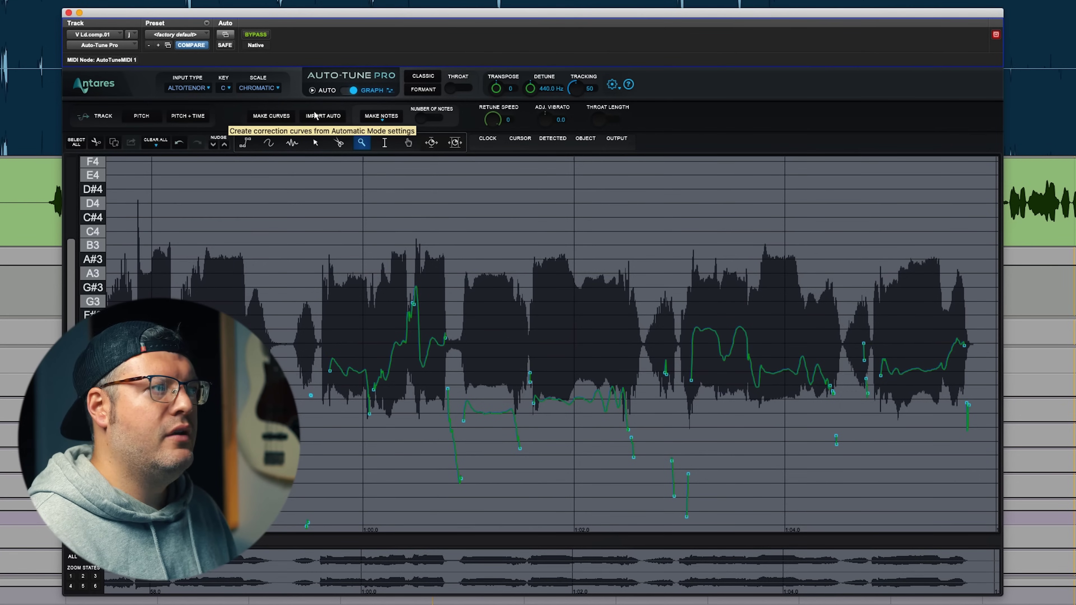
Set the automatic mode Retune Speed to 0 and import the automatic settings as correction curves in the graph.
click(352, 89)
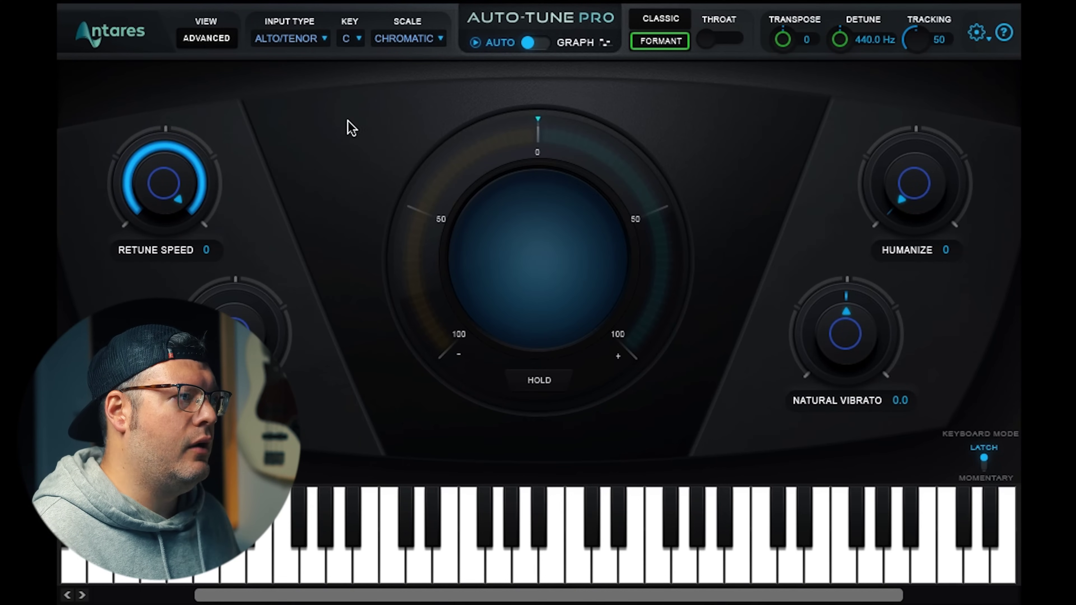
click(536, 45)
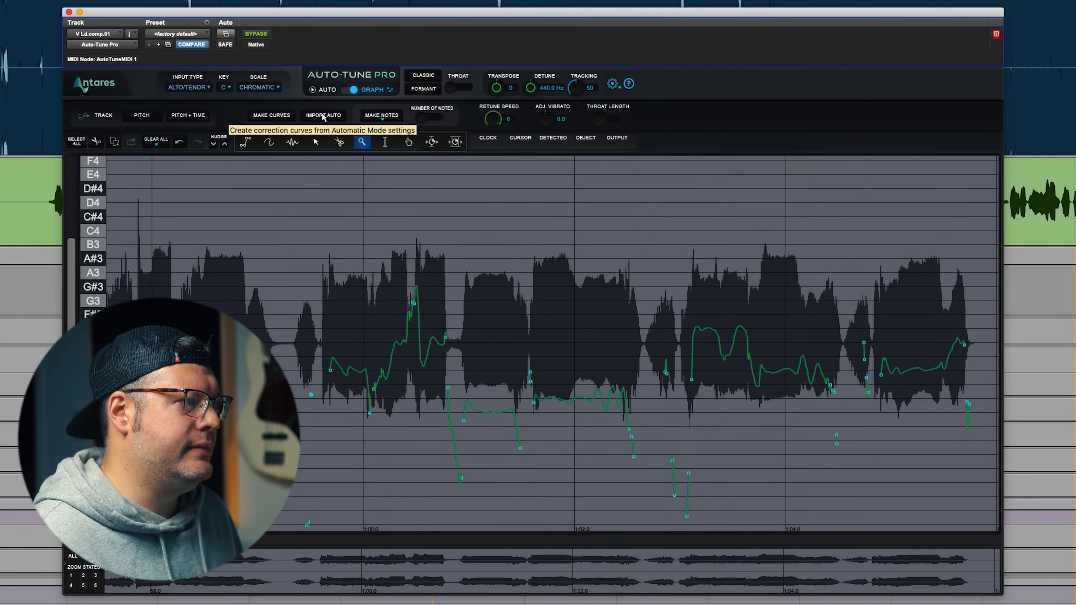
click(322, 116)
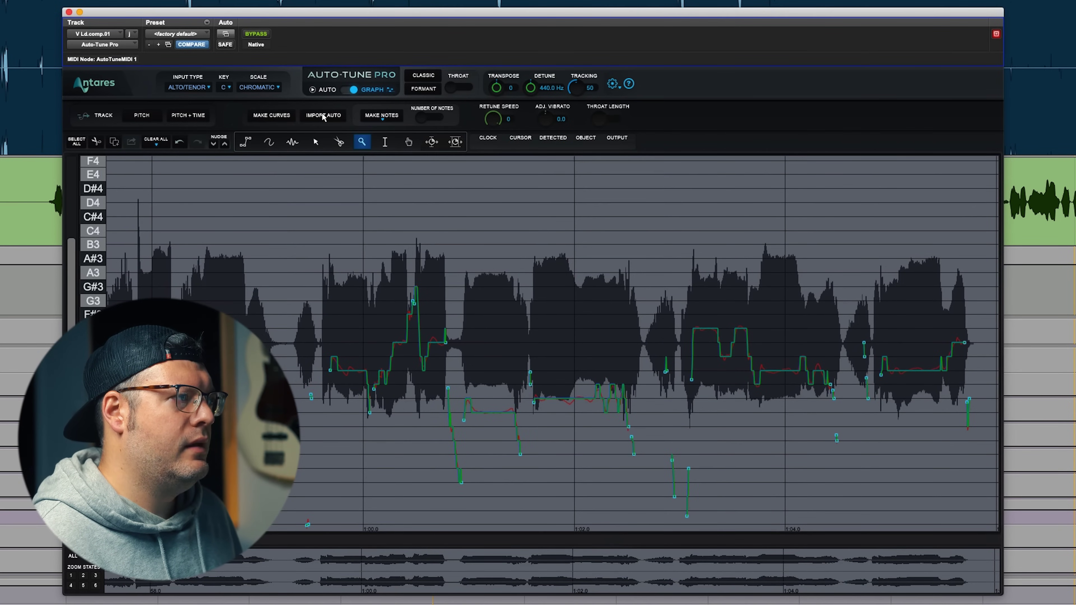
Remake the curves from the detected pitch and reimport the automatic correction, with the phrase around 1:00 in close-up.
click(284, 116)
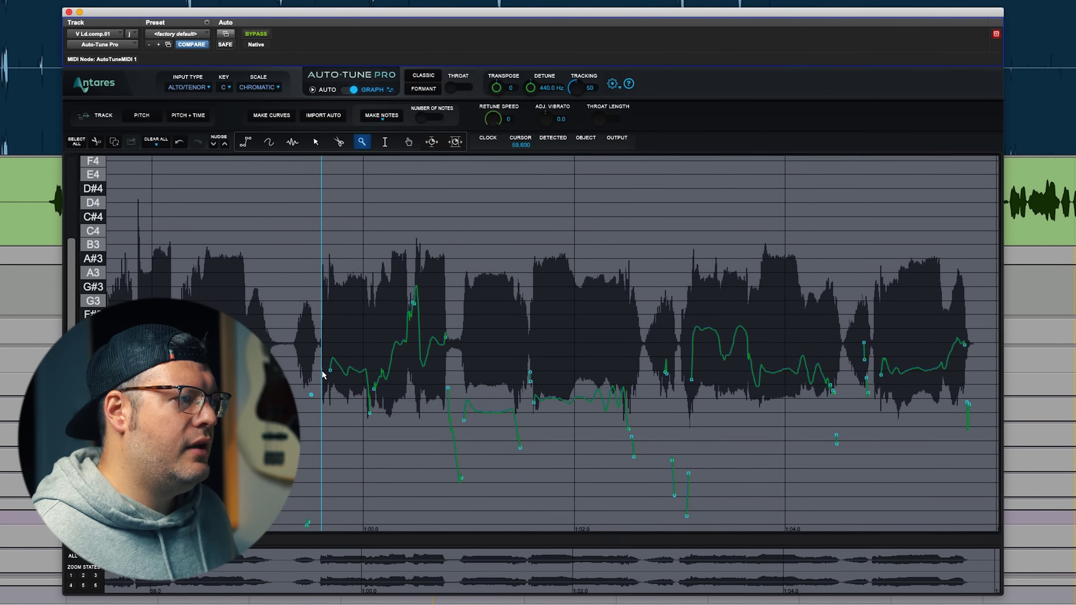
drag(318, 270, 470, 407)
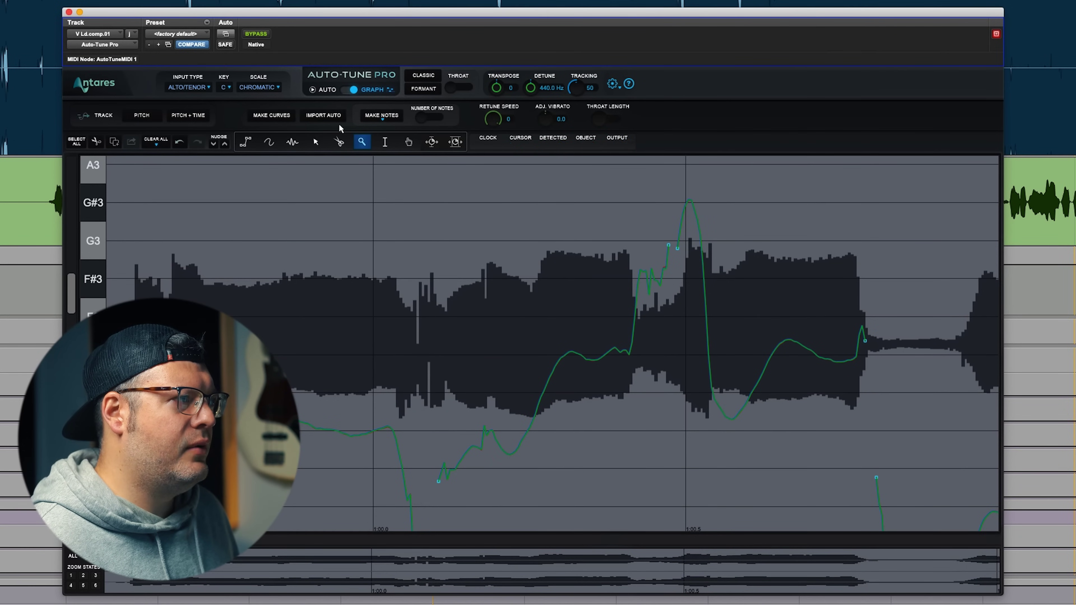
click(331, 118)
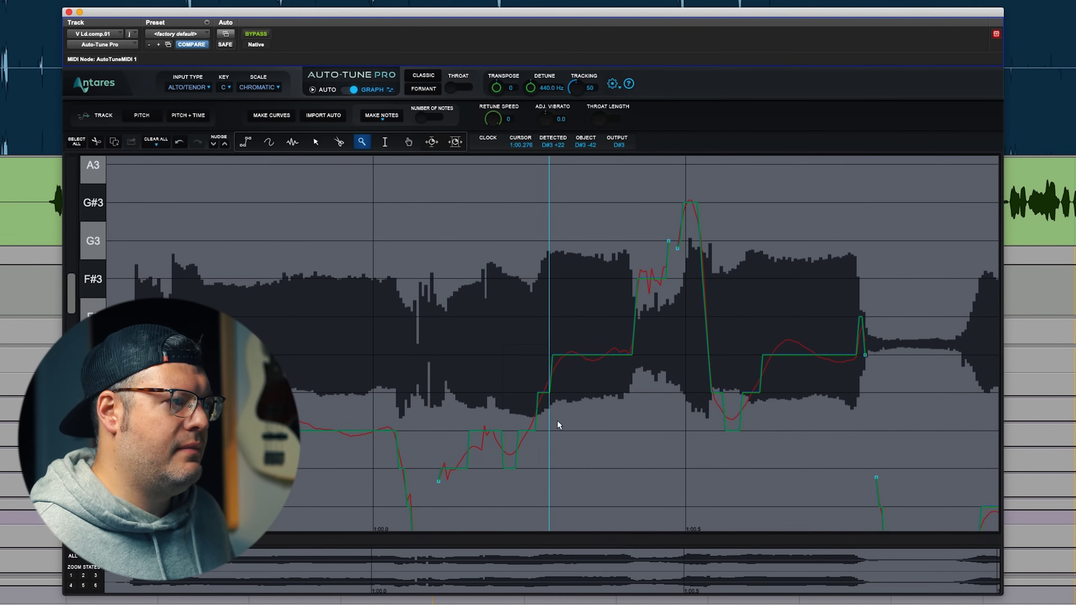
Listen to the corrected vocal clip and examine the imported curves on the sustained note around 1:02.
click(581, 450)
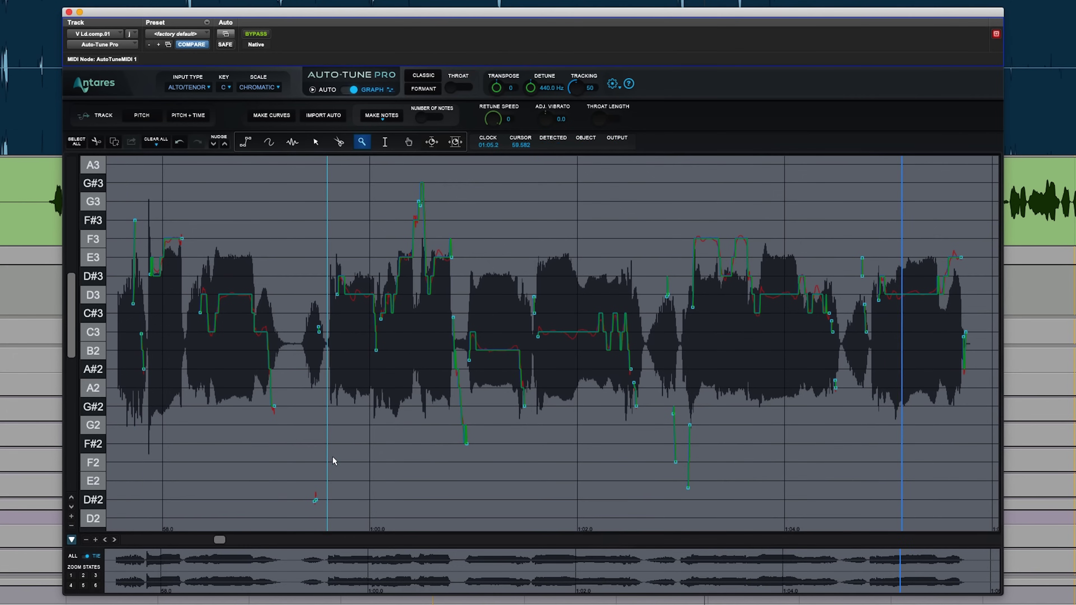
key(space)
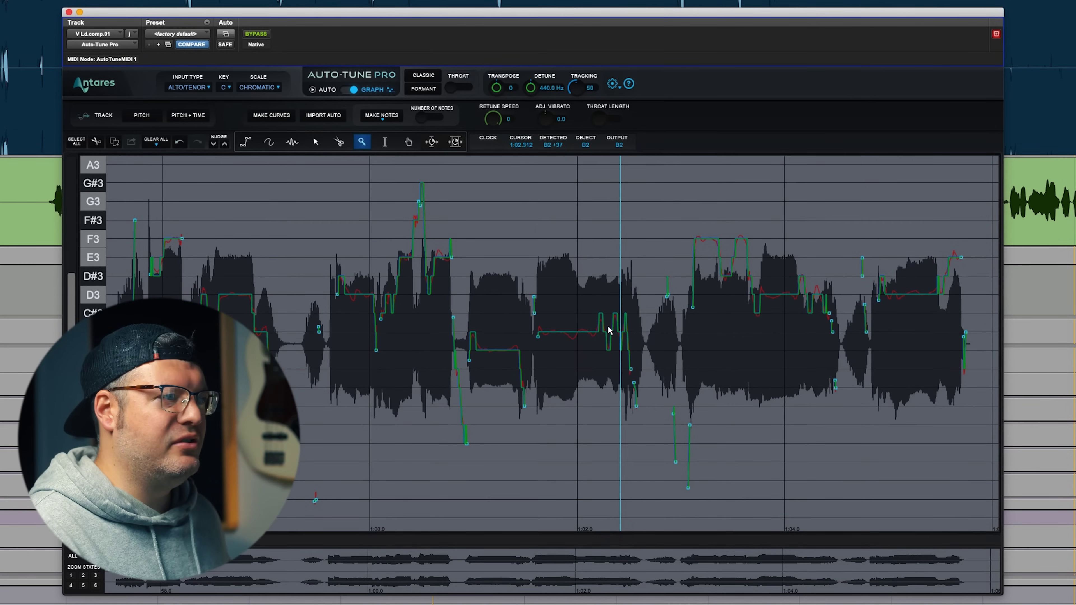
drag(572, 321, 639, 378)
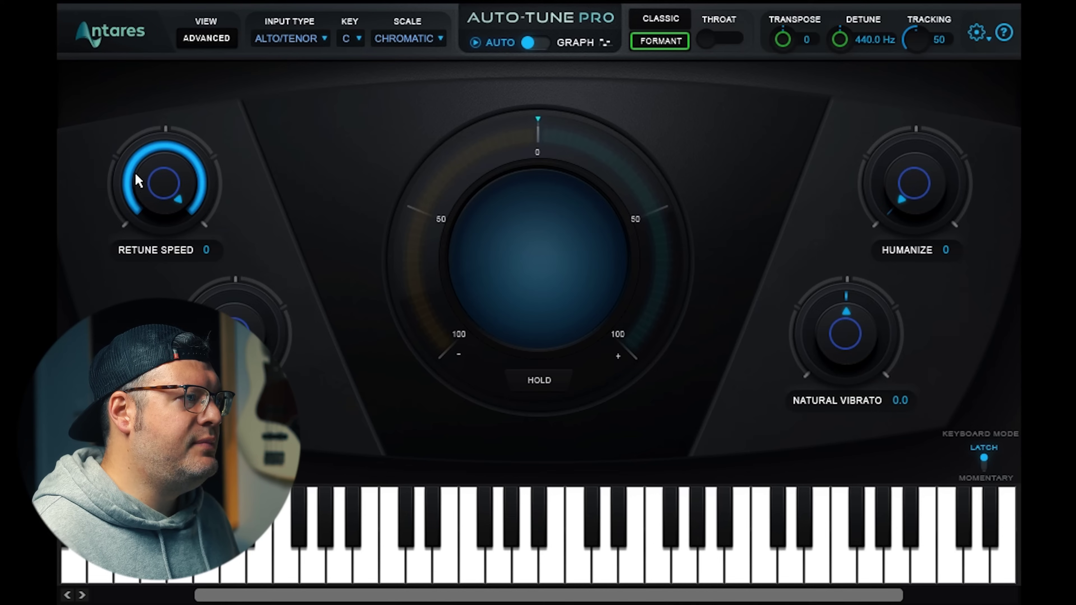
Set the automatic mode Retune Speed to 70 and import the automatic settings over the clip's curves.
text(70)
key(Return)
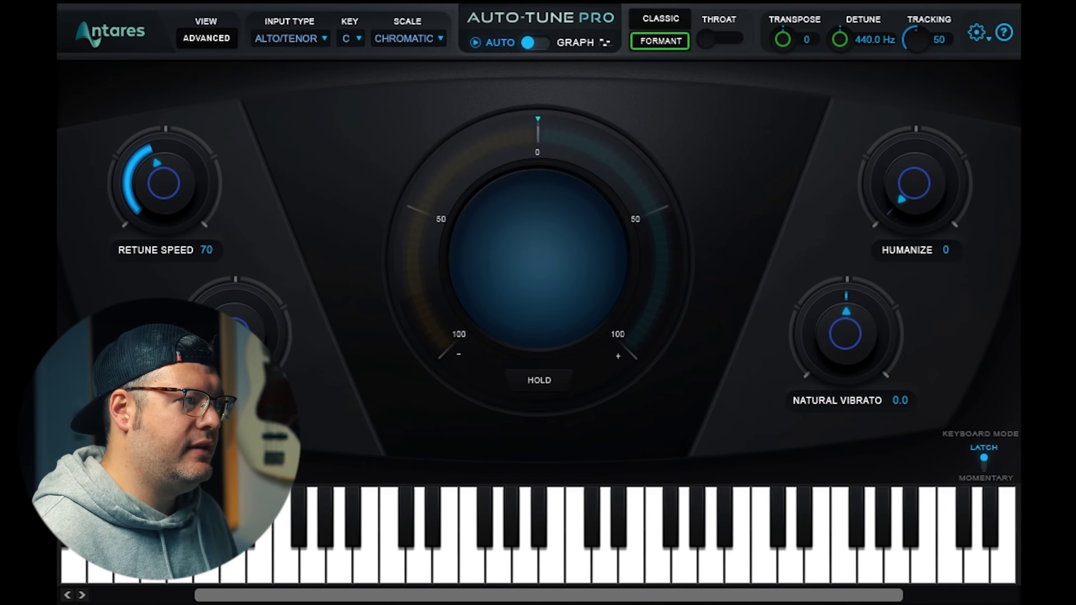
click(534, 41)
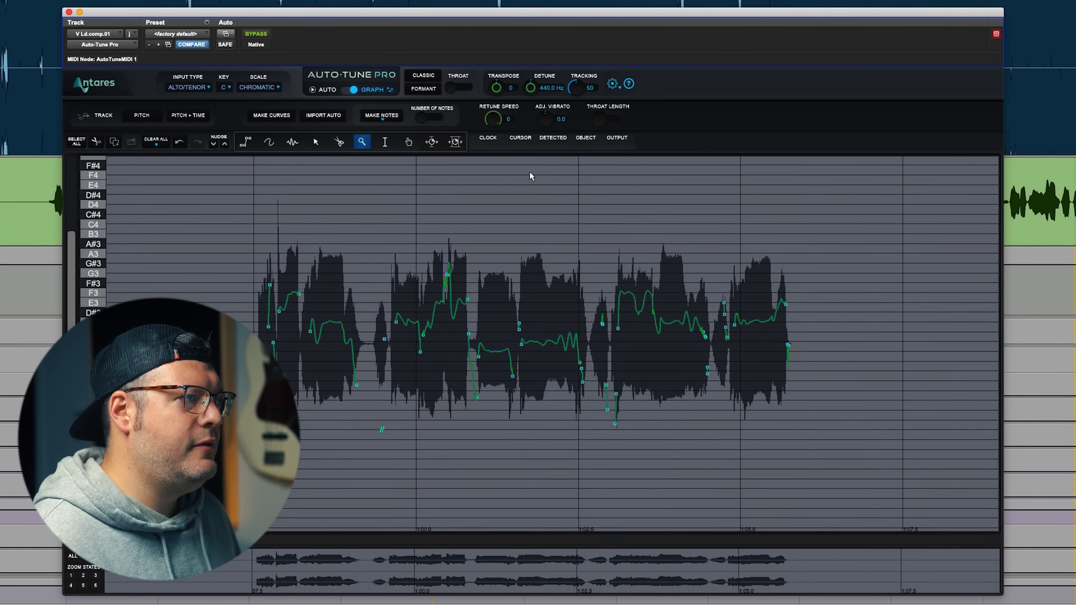
drag(248, 264, 372, 399)
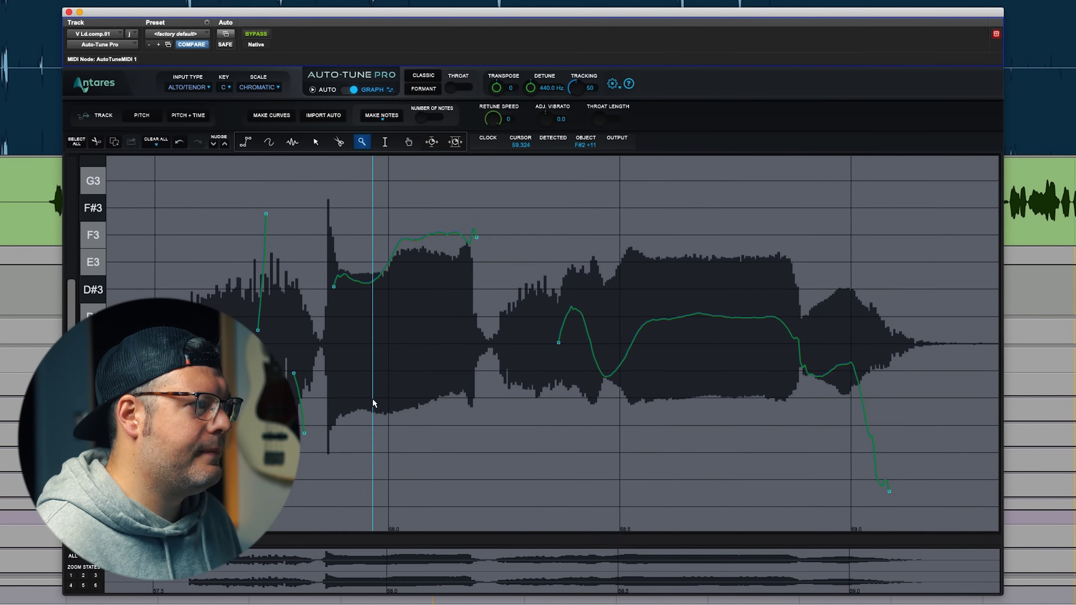
click(325, 115)
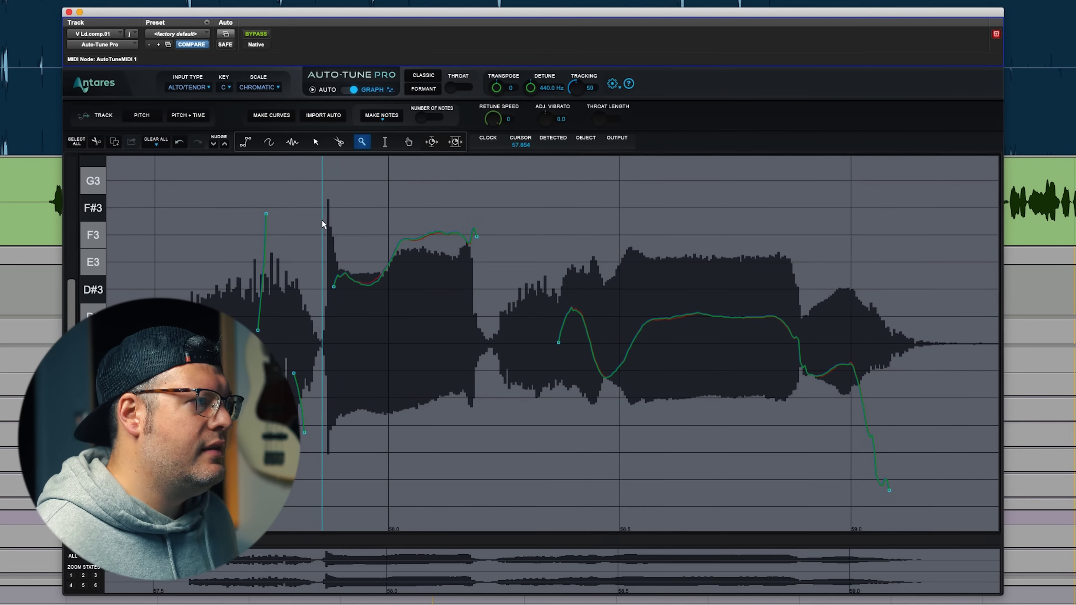
Compare the correction curves with the detected pitch on the opening F3 note and the phrase around 1:03.
drag(373, 244, 497, 307)
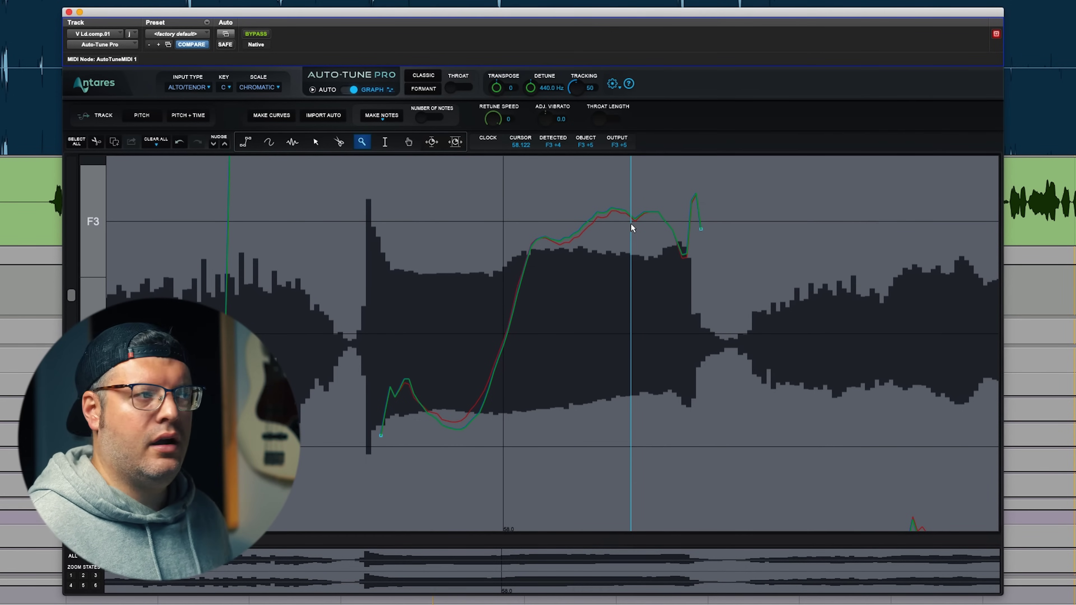
click(581, 253)
click(588, 279)
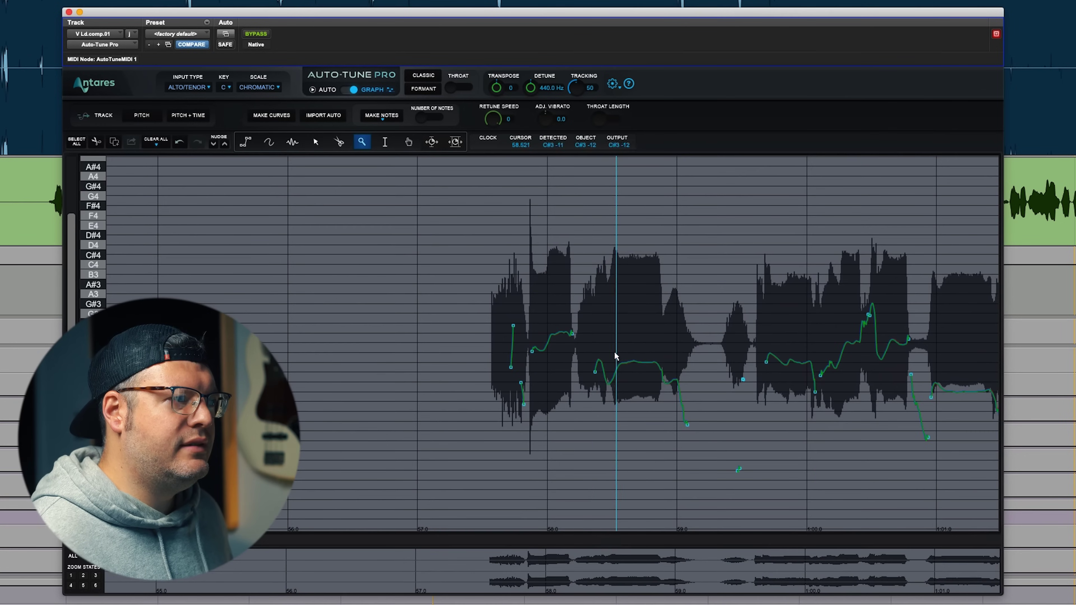
click(675, 384)
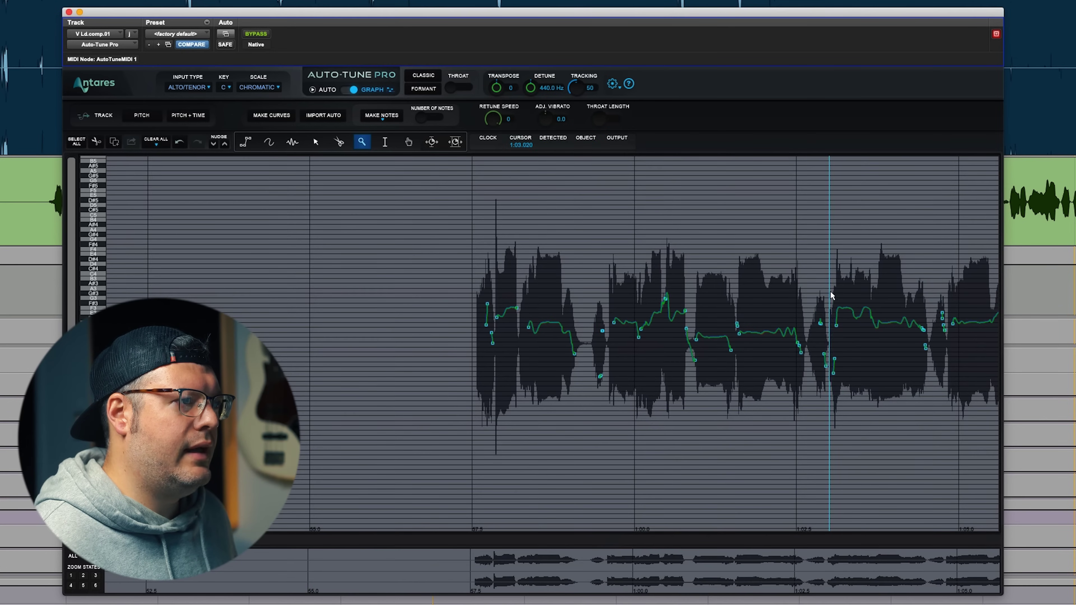
drag(831, 295, 935, 350)
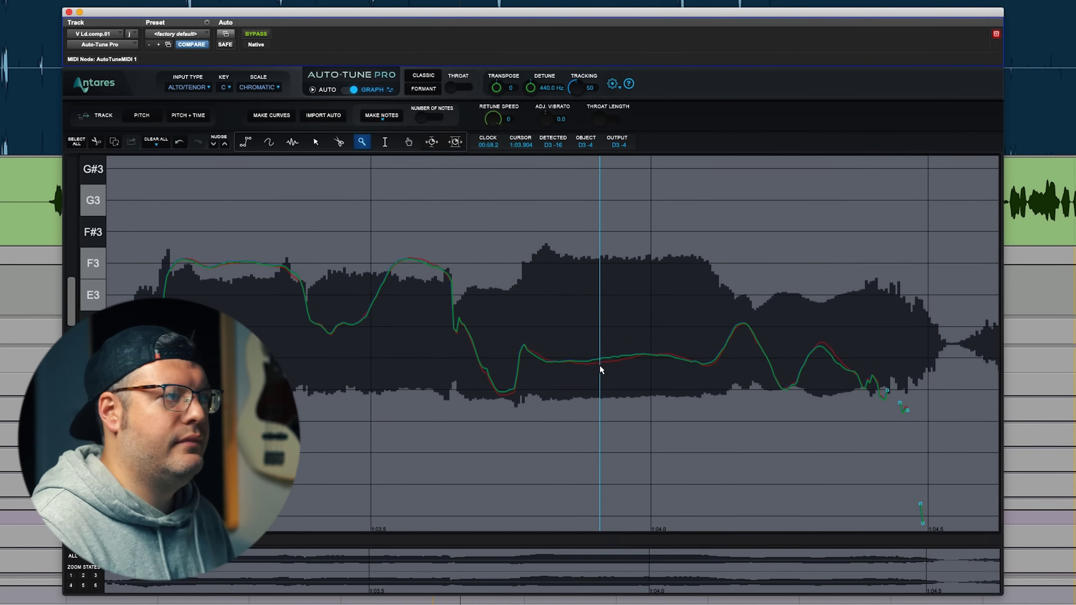
scroll(601, 370, down, 10)
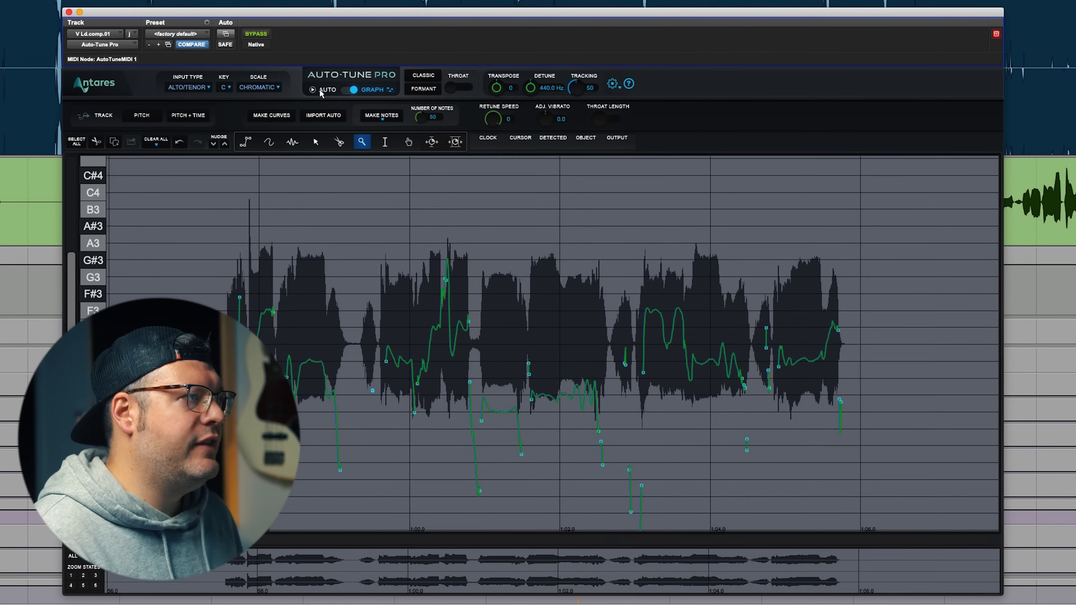
Set automatic mode to Retune Speed 0 and Flex-Tune 50, and import these settings as curves for the final phrase.
click(353, 89)
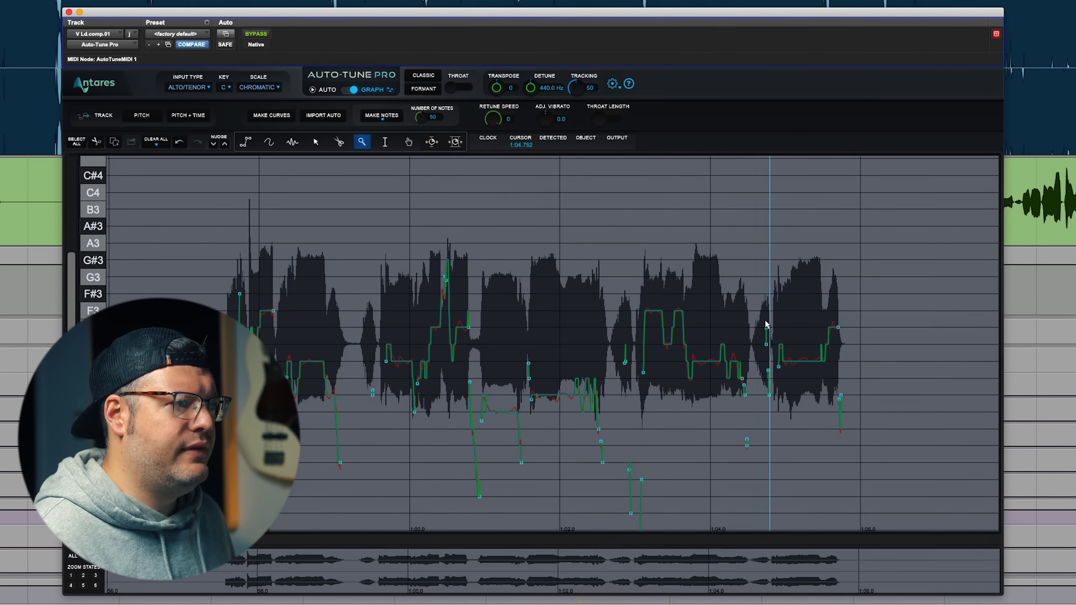
drag(766, 325, 855, 383)
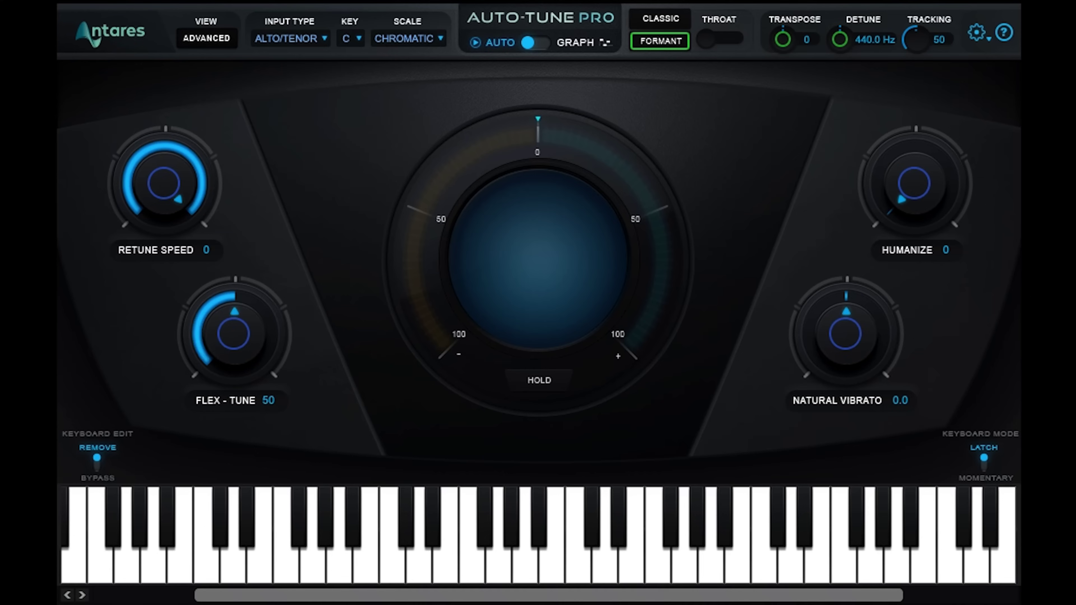
click(534, 42)
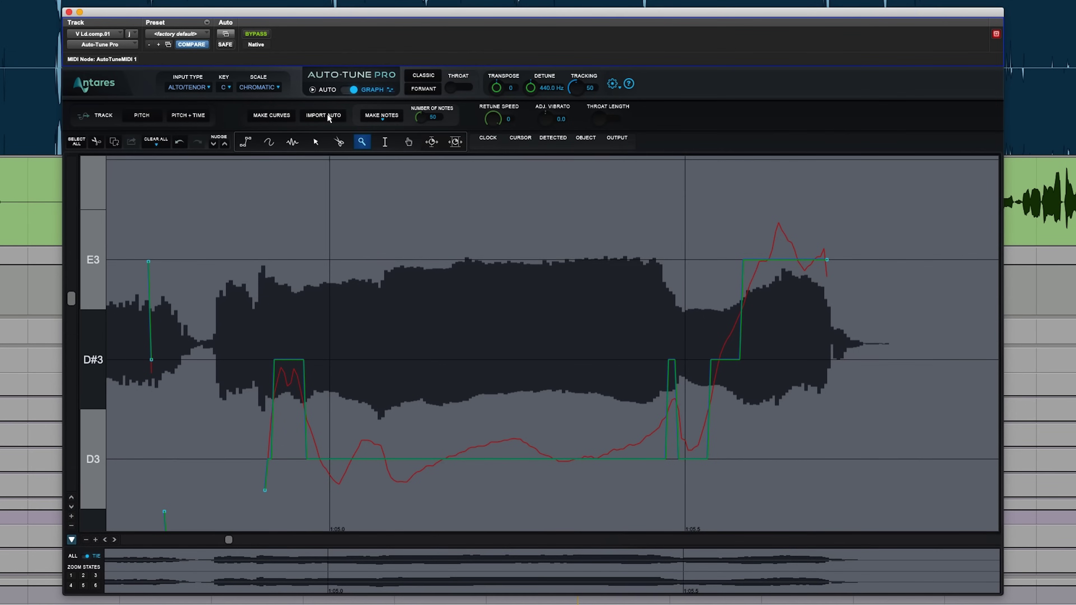
click(328, 114)
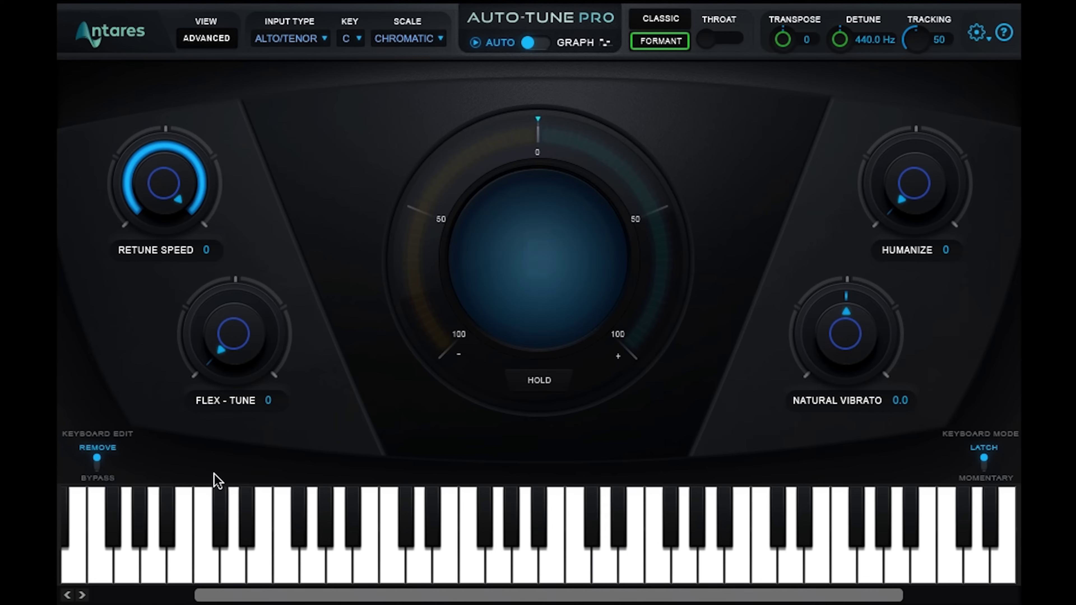
Try a Flex-Tune amount of 50 in automatic mode and raise it to 100.
text(50)
key(Return)
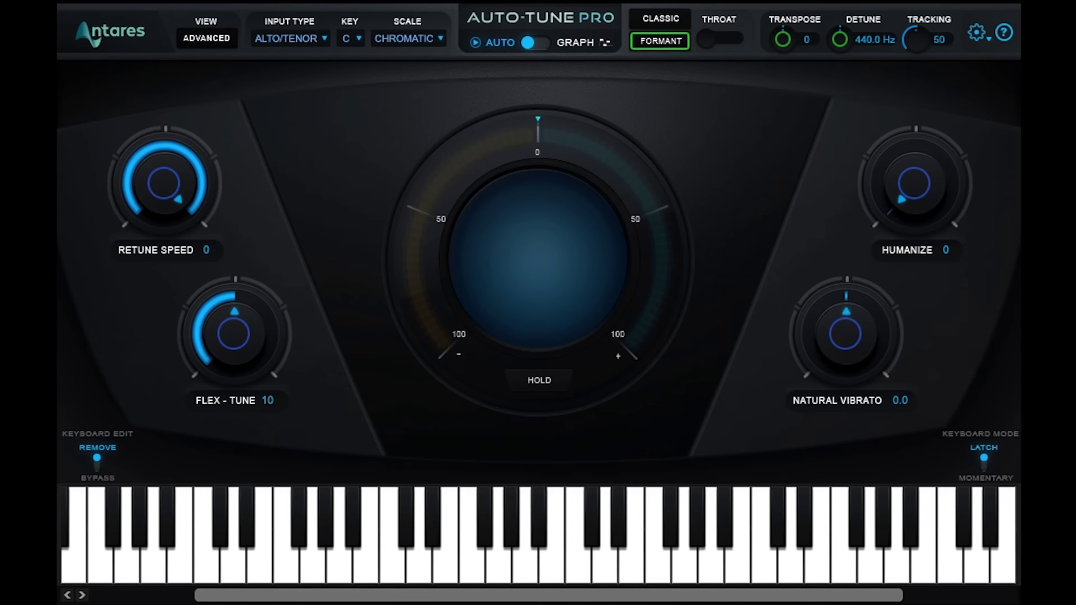
drag(270, 400, 273, 402)
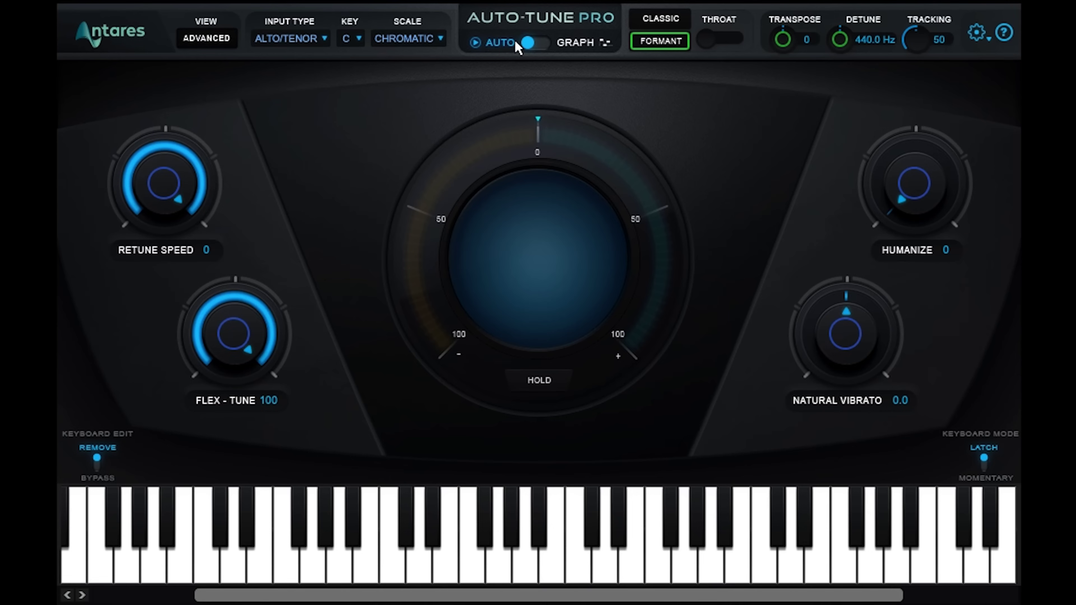
Set the Flex-Tune amount to 75 in automatic mode and return to graph mode for the vocal.
click(526, 43)
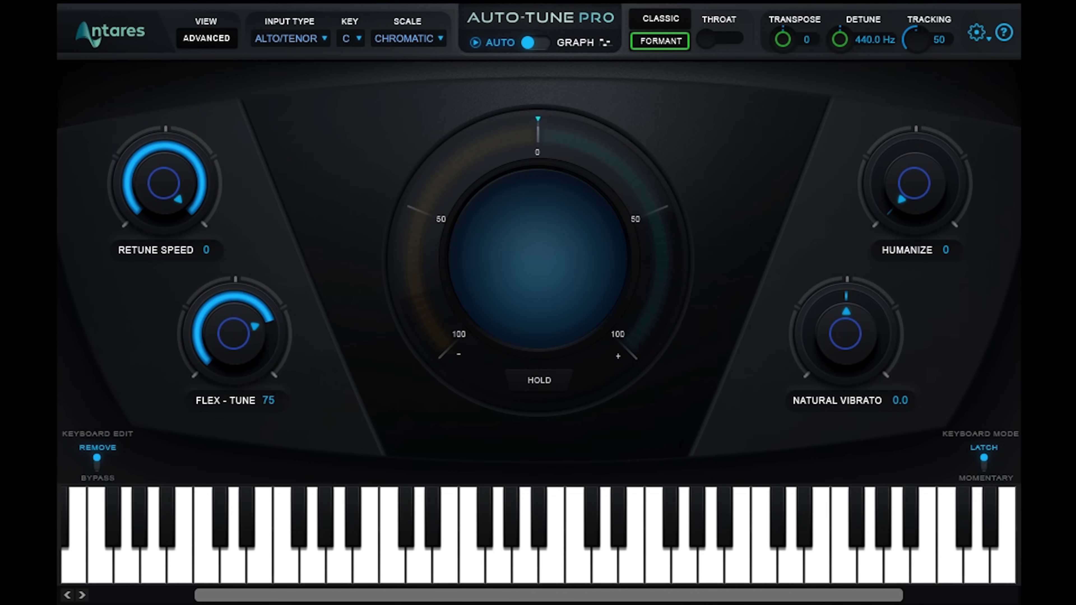
click(530, 42)
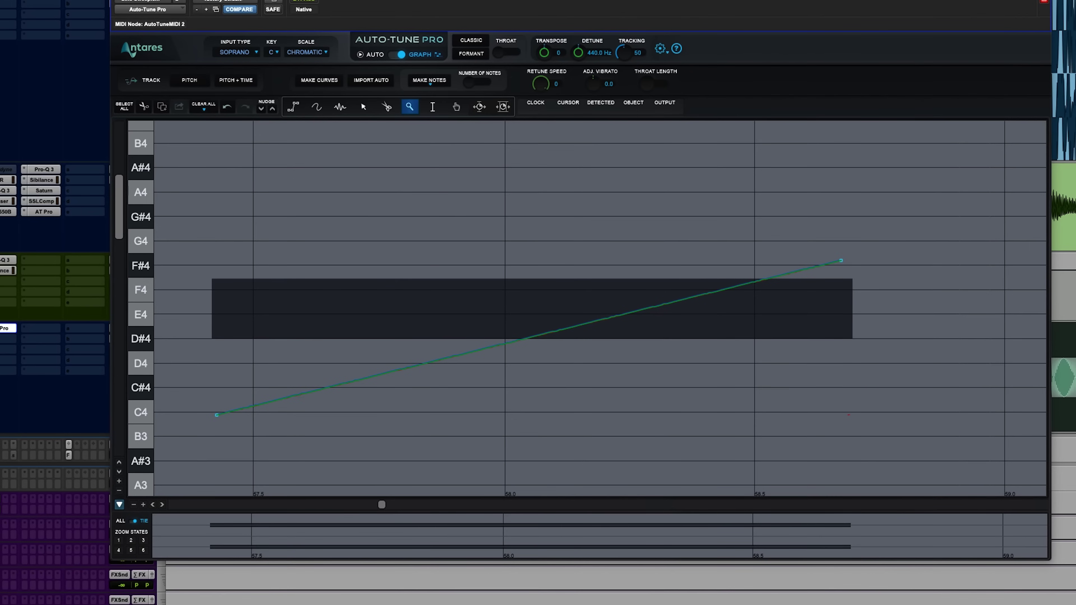
Import the automatic settings with Retune Speed 0 and Flex-Tune 0 as correction curves for the sine sweep.
click(265, 349)
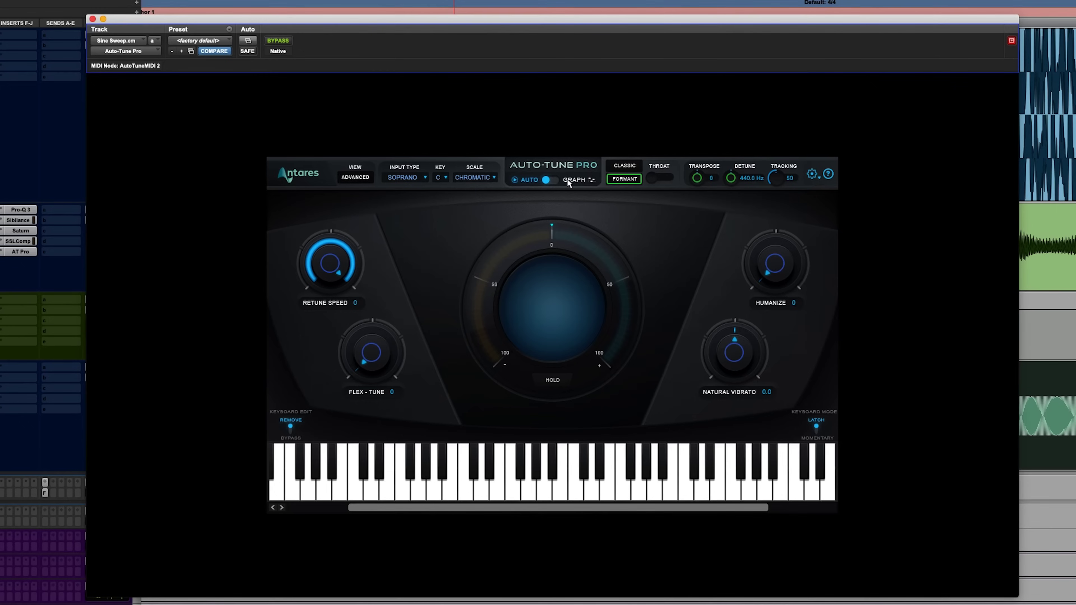
click(551, 177)
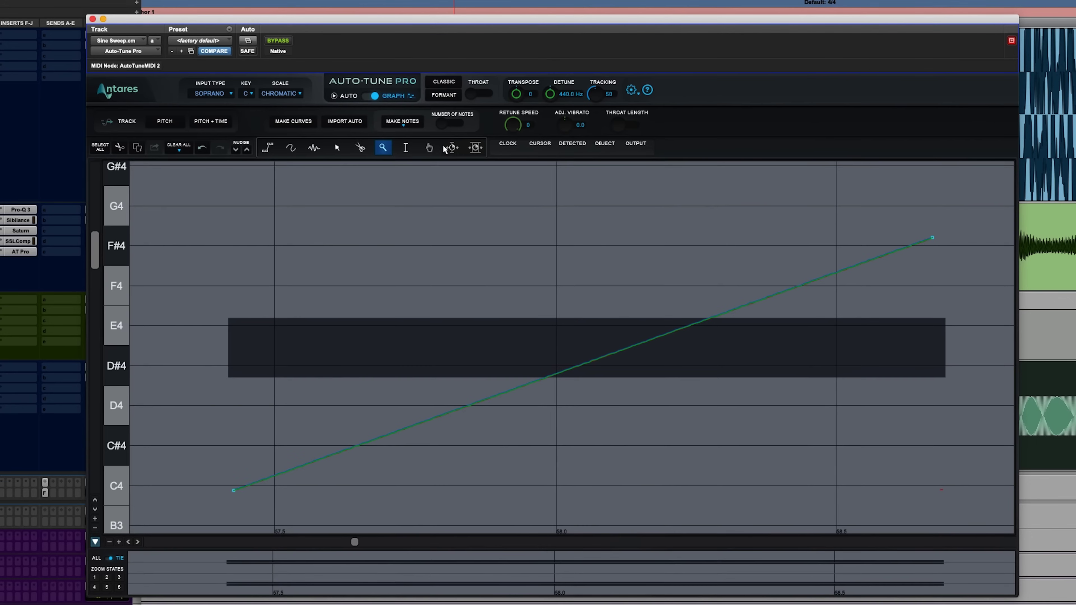
click(347, 122)
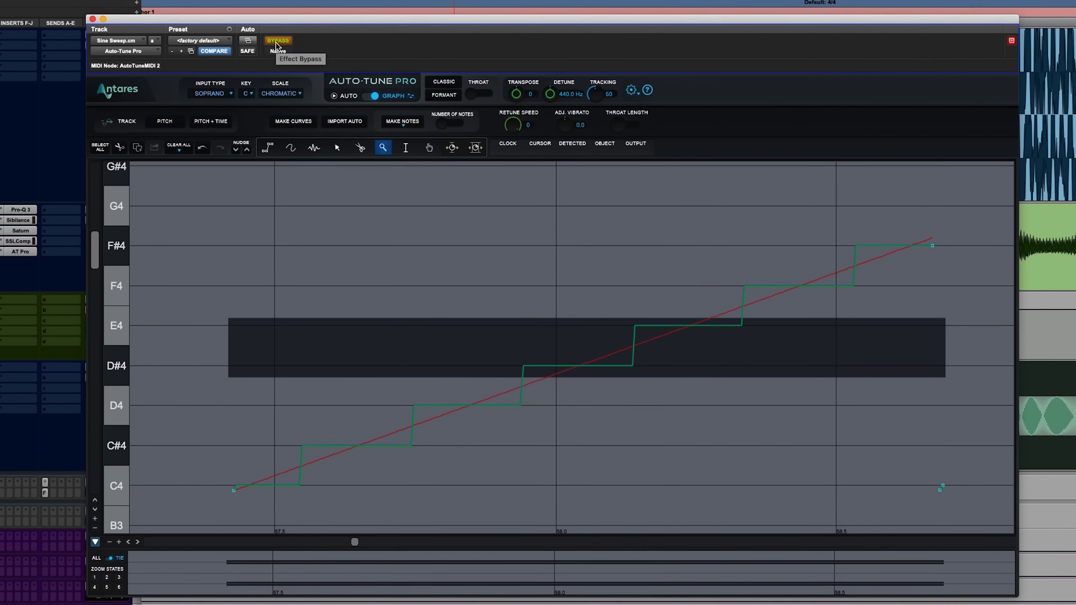
Play the sine sweep with the effect bypassed, re-enable the effect and play the corrected sweep for comparison.
key(space)
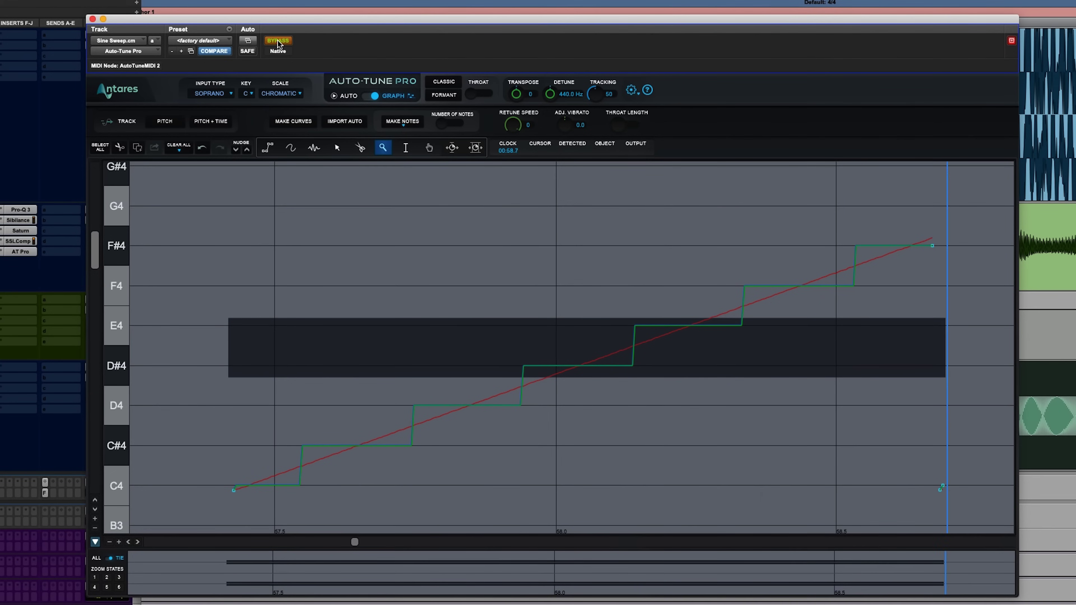
click(277, 40)
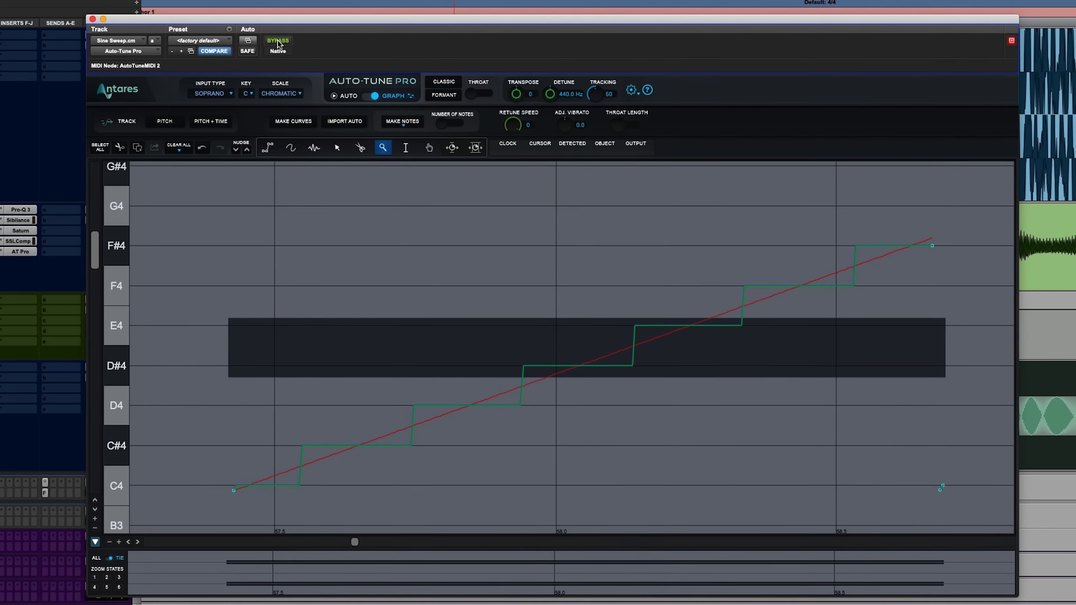
key(space)
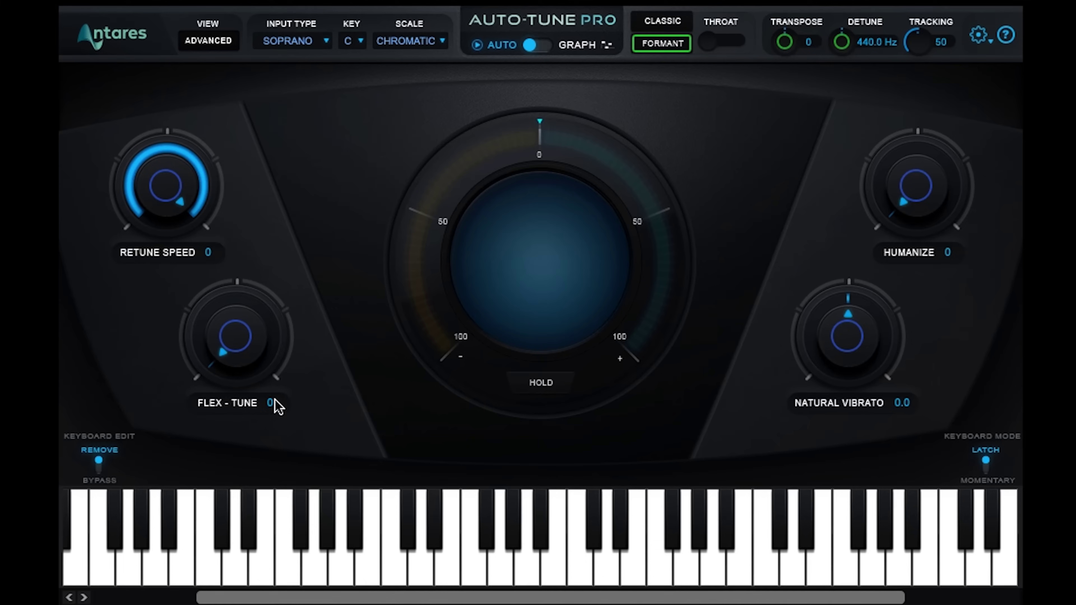
Set Flex-Tune to 50 in automatic mode and import the settings as new correction curves for the sine sweep.
click(272, 403)
text(50)
key(Return)
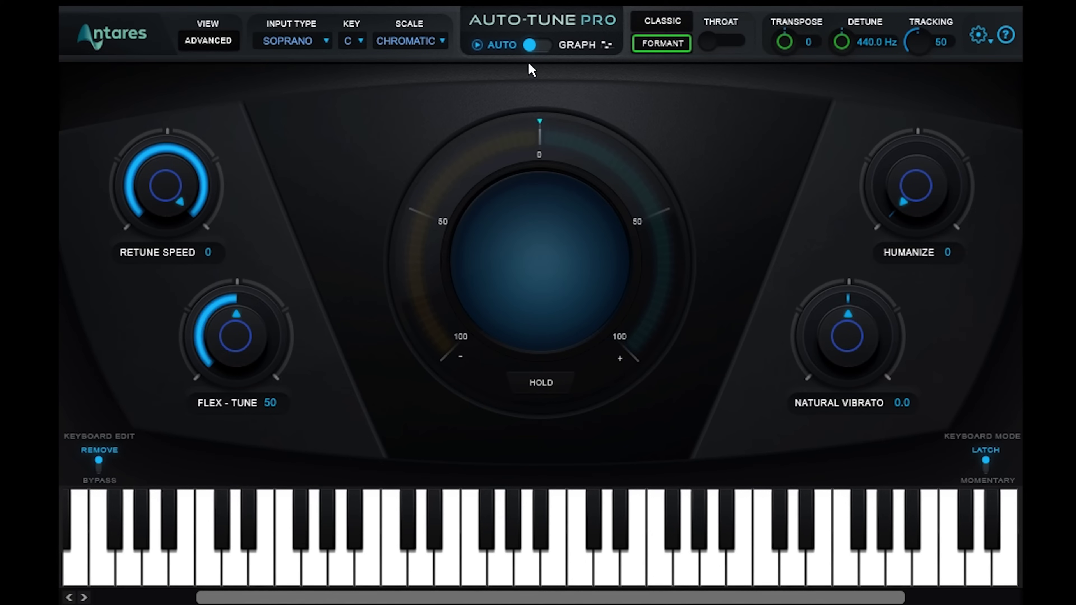
click(531, 45)
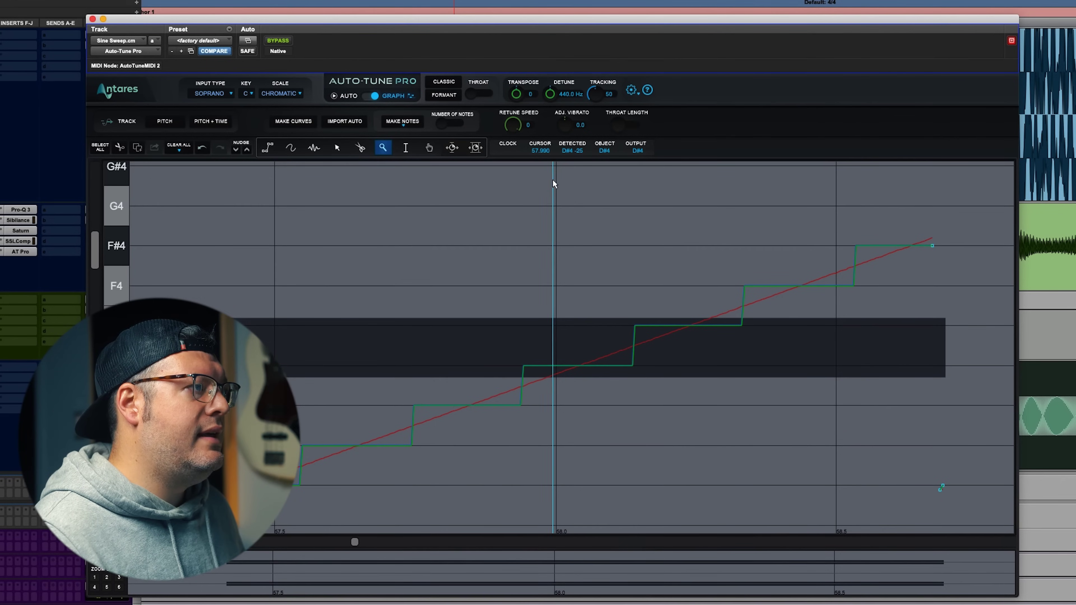
click(342, 122)
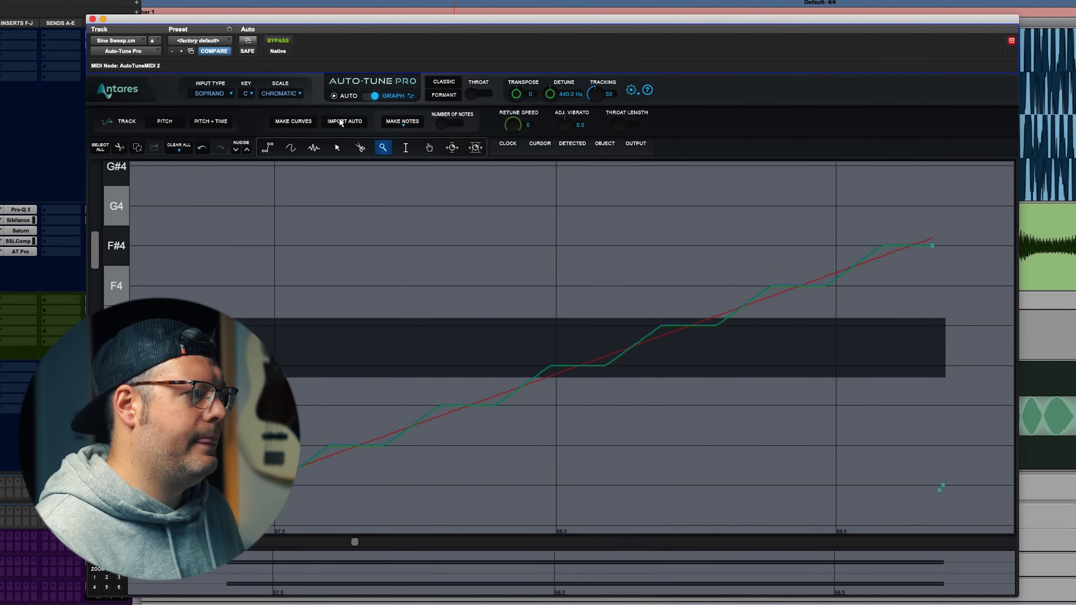
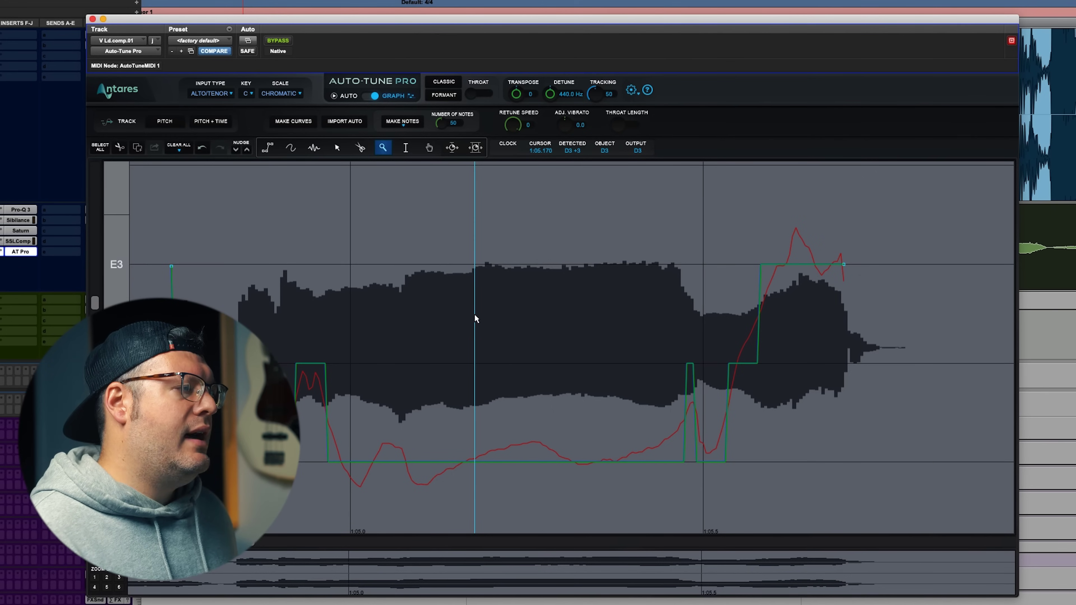
Play the tuned lead vocal and view its correction curves across the surrounding phrases.
key(space)
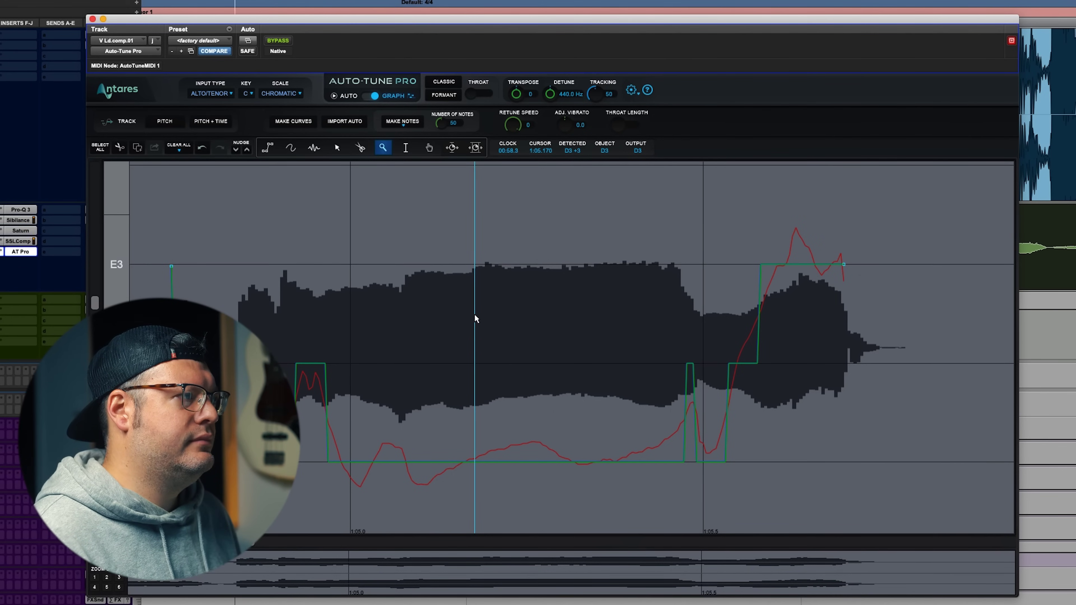
alt+click(401, 233)
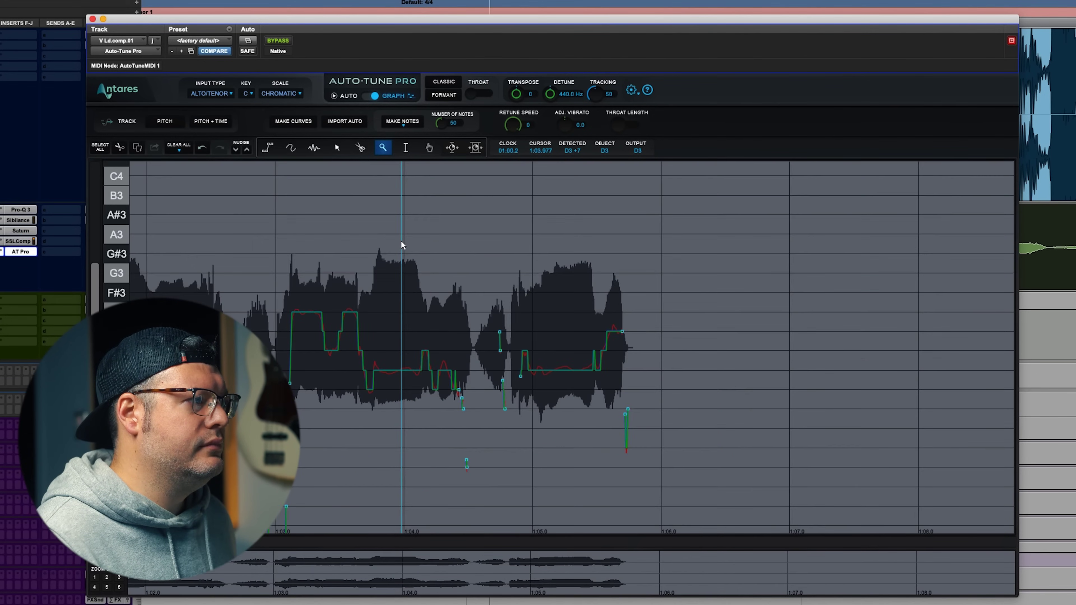
alt+click(394, 264)
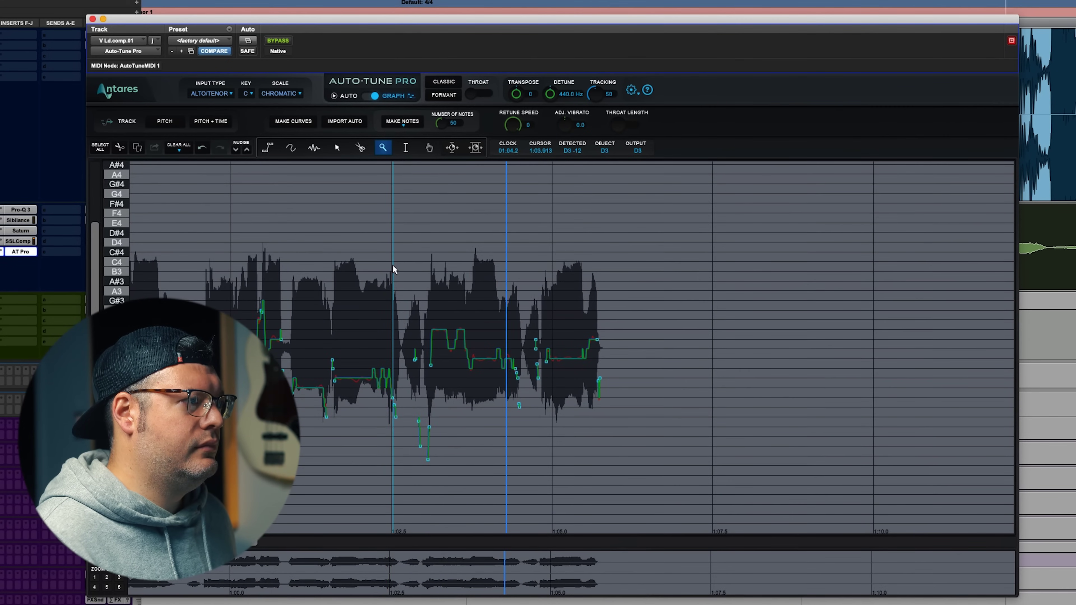
key(space)
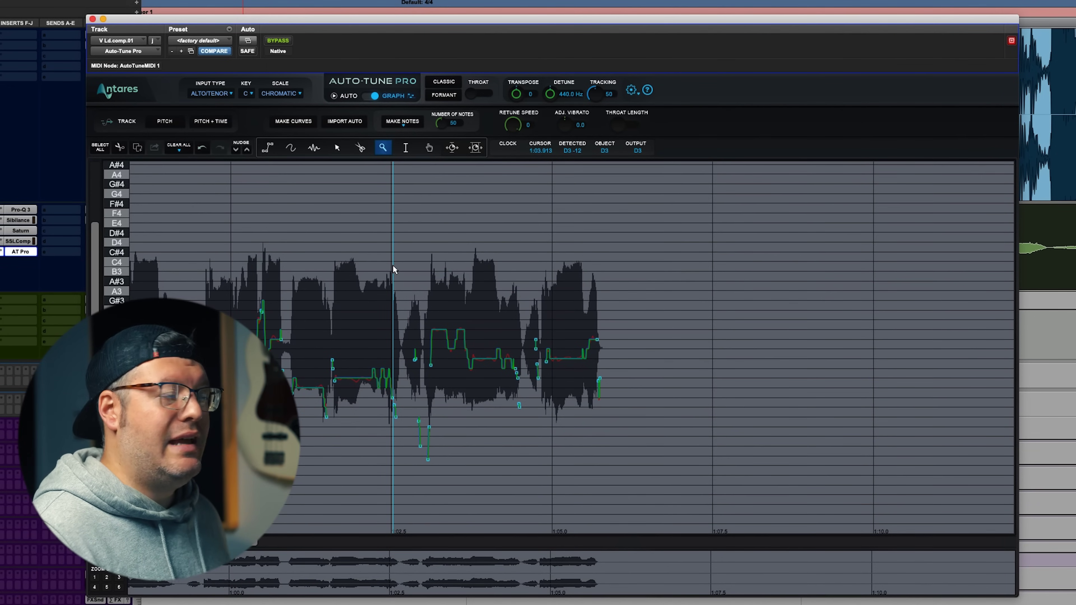
Focus on the vocal's final phrase in the graph and set Humanize to 30 in automatic mode.
drag(541, 325, 616, 376)
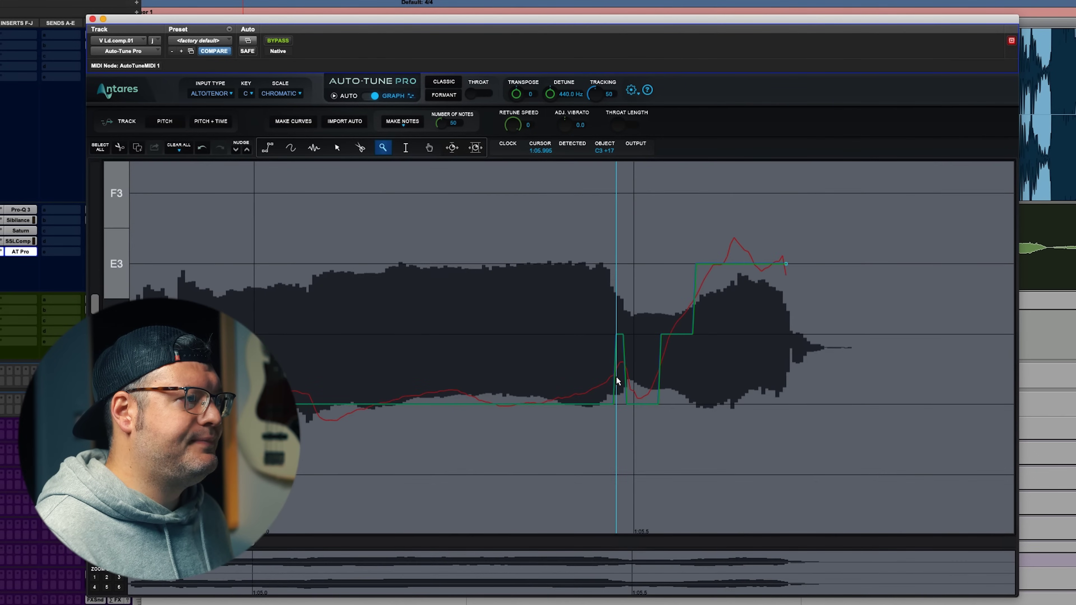
alt+click(528, 374)
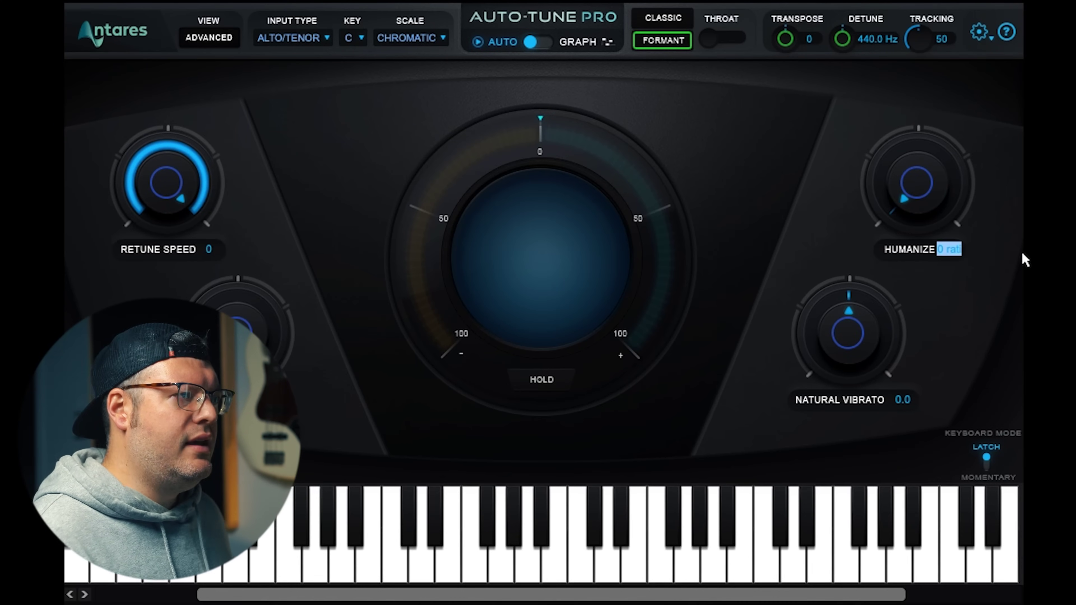
text(30)
key(Return)
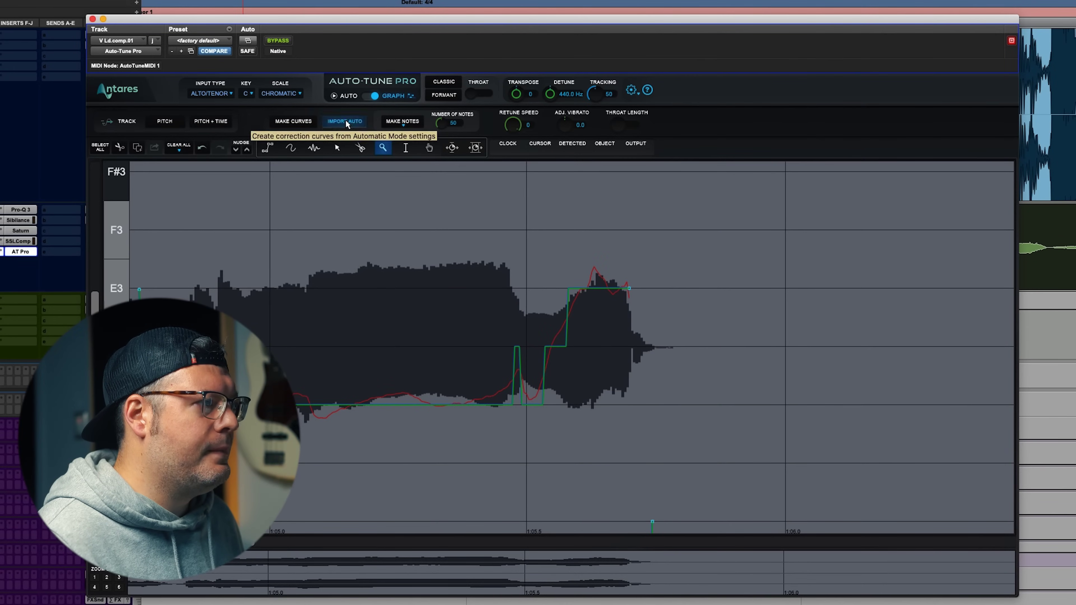
Play the vocal and import the automatic settings as curves for the final phrase around 1:05.5.
key(space)
click(545, 317)
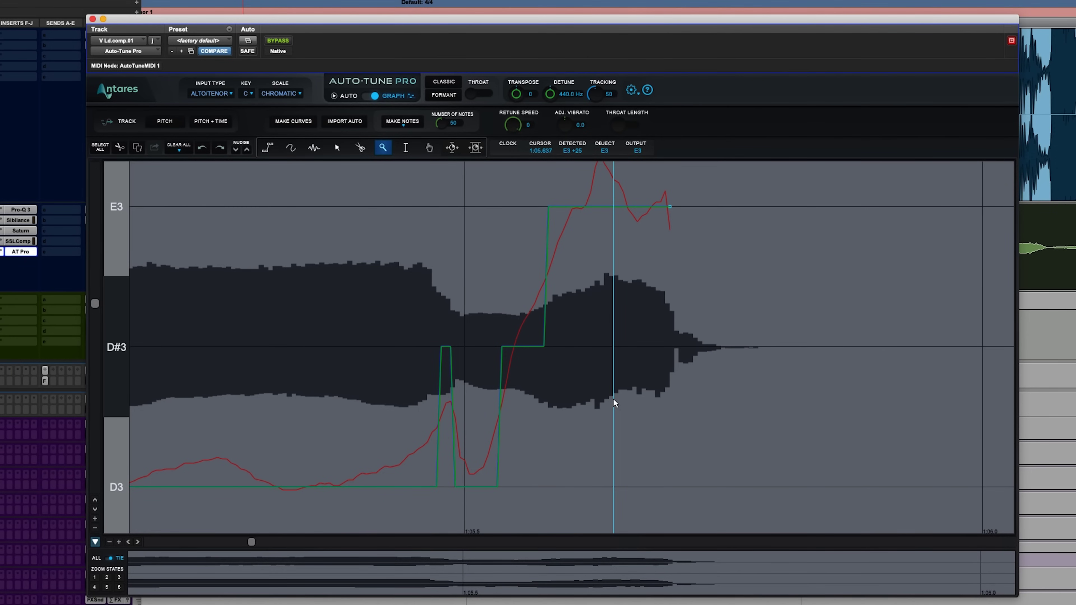
click(349, 120)
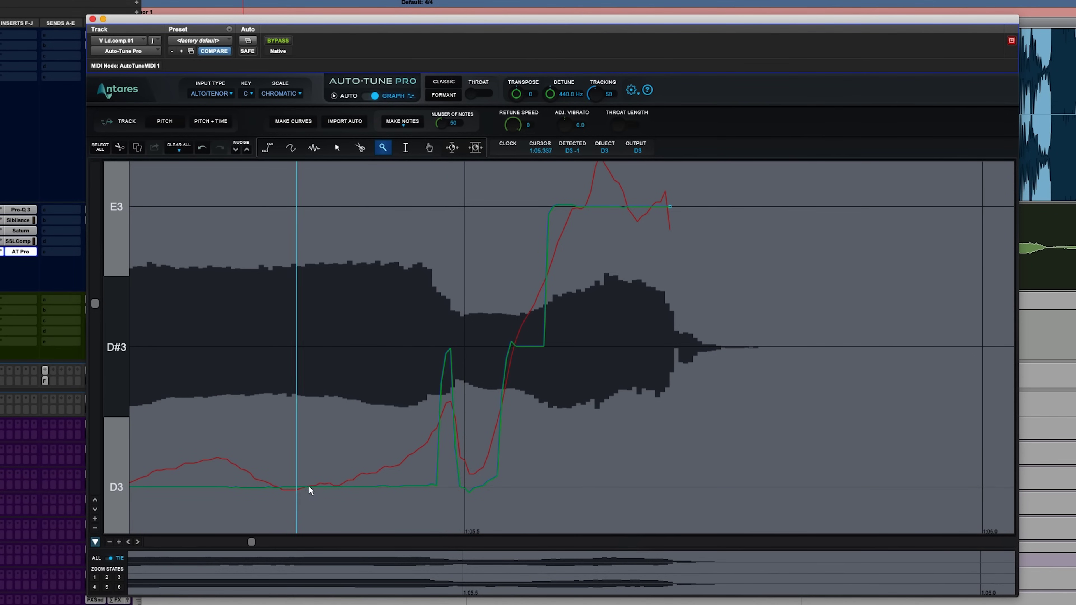
click(440, 424)
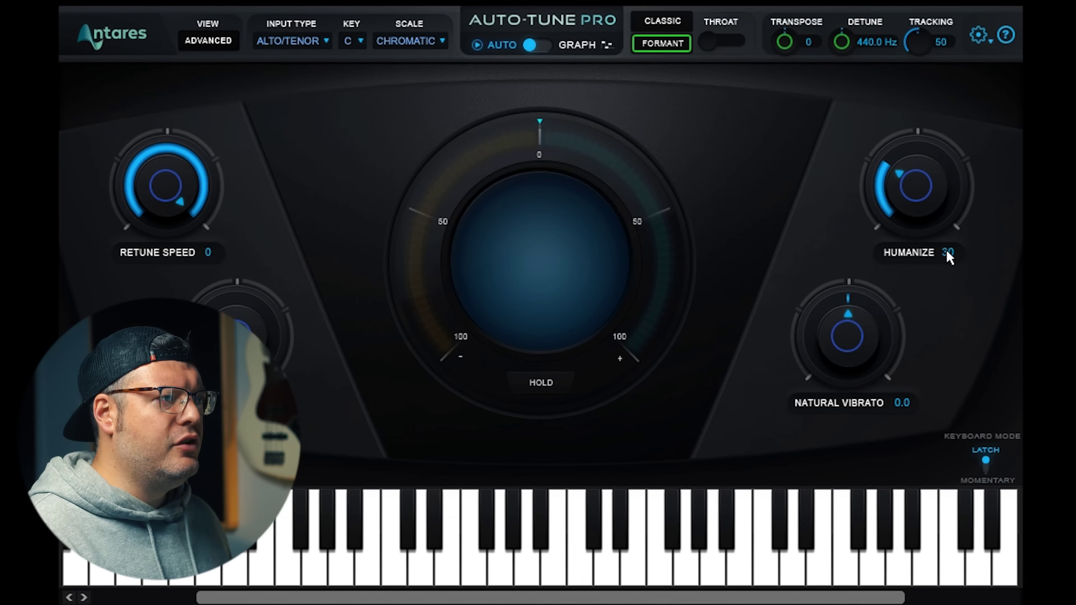
Set Humanize to 50 in automatic mode and import the settings as curves for the final phrase.
click(949, 253)
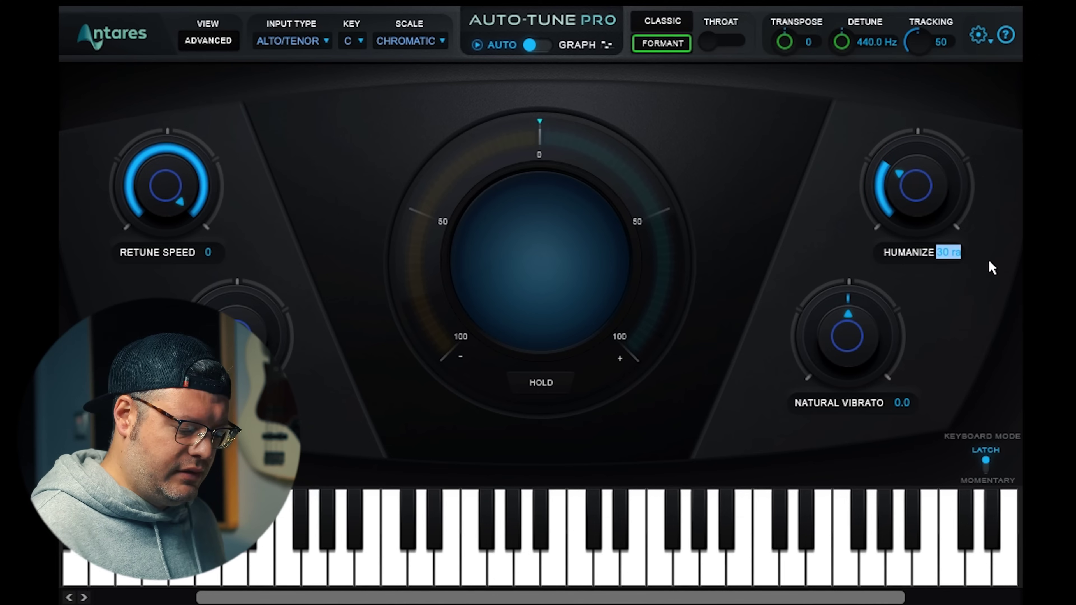
text(50)
key(Return)
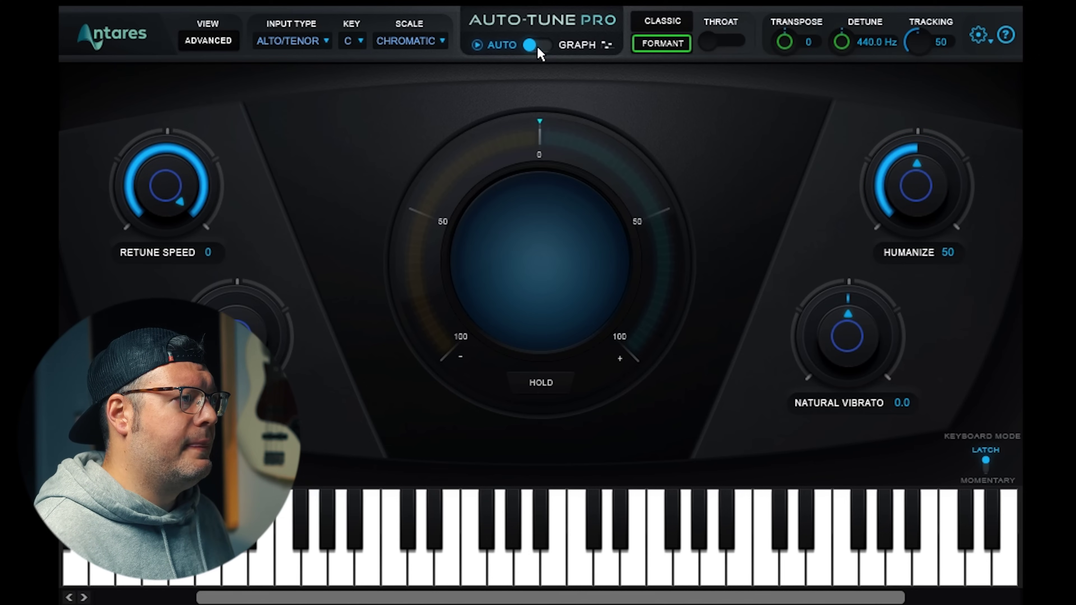
click(538, 46)
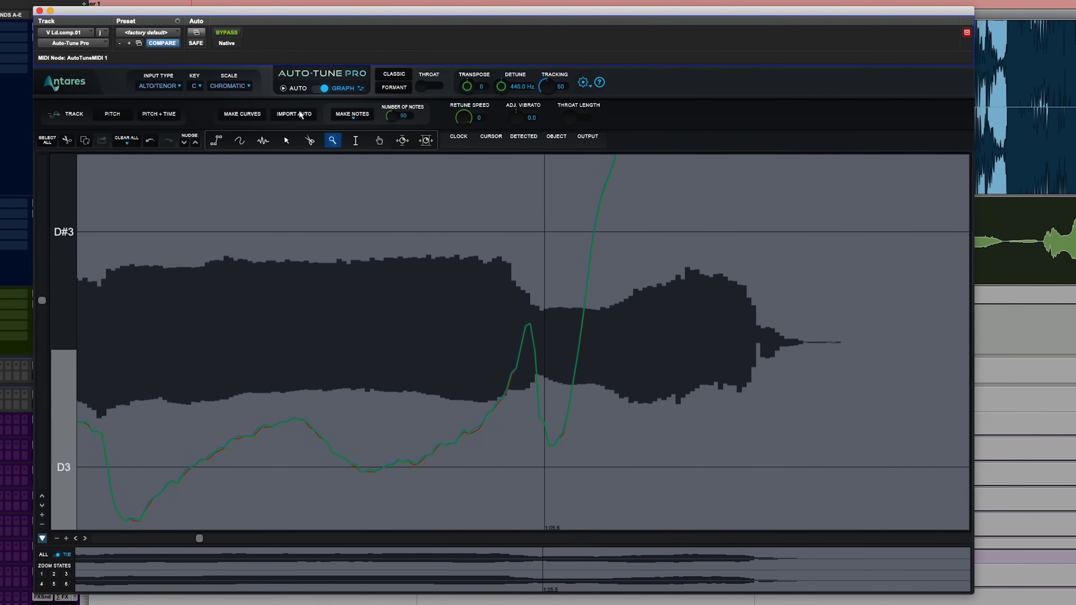
click(300, 115)
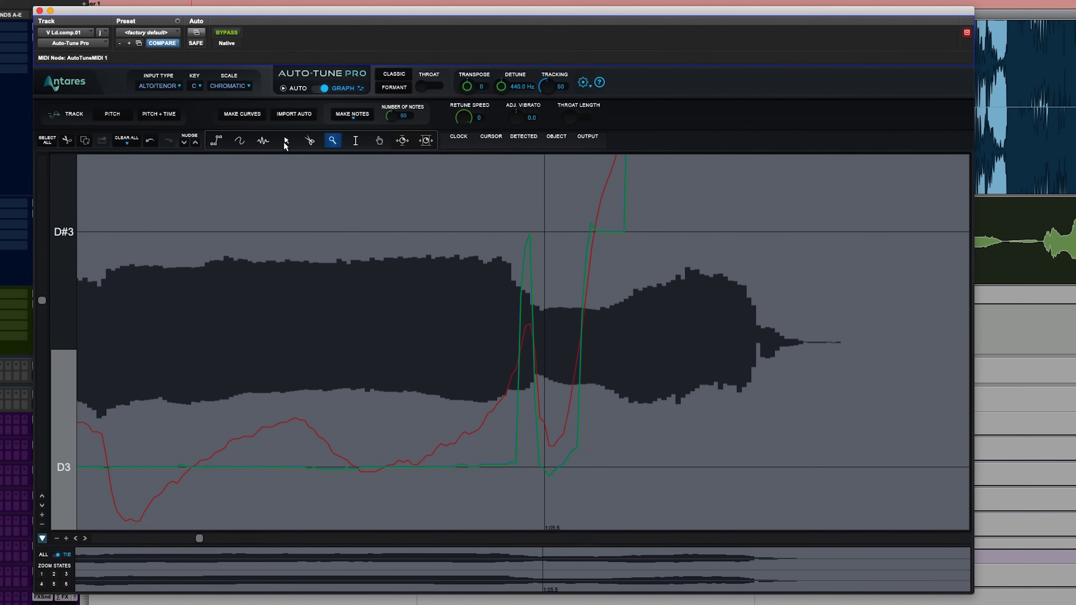
Set Humanize to 100 in automatic mode and review the final phrase's correction curves in graph mode.
alt+click(309, 335)
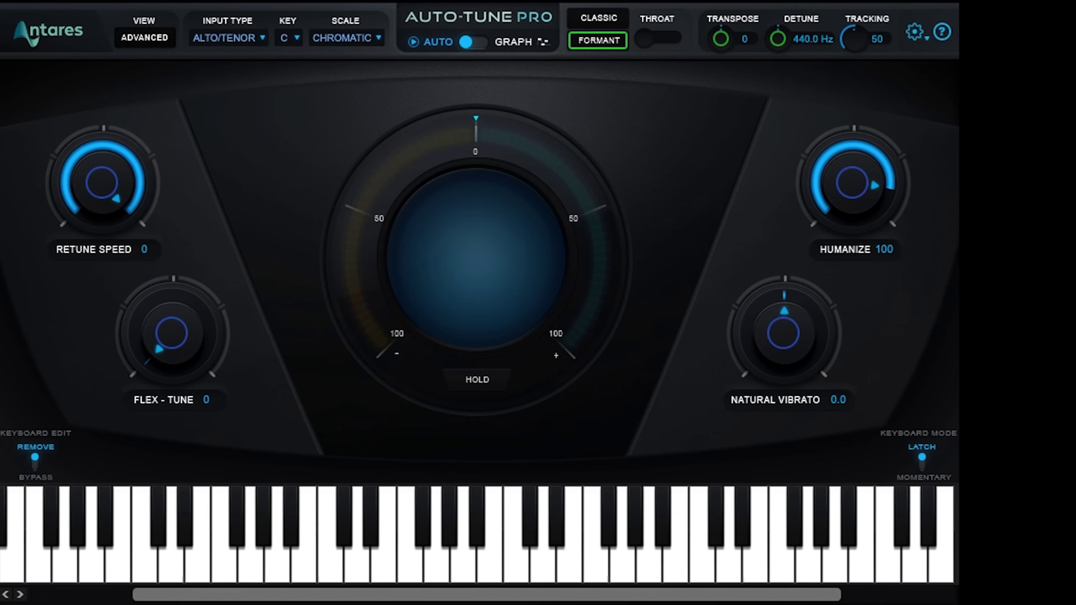
click(465, 43)
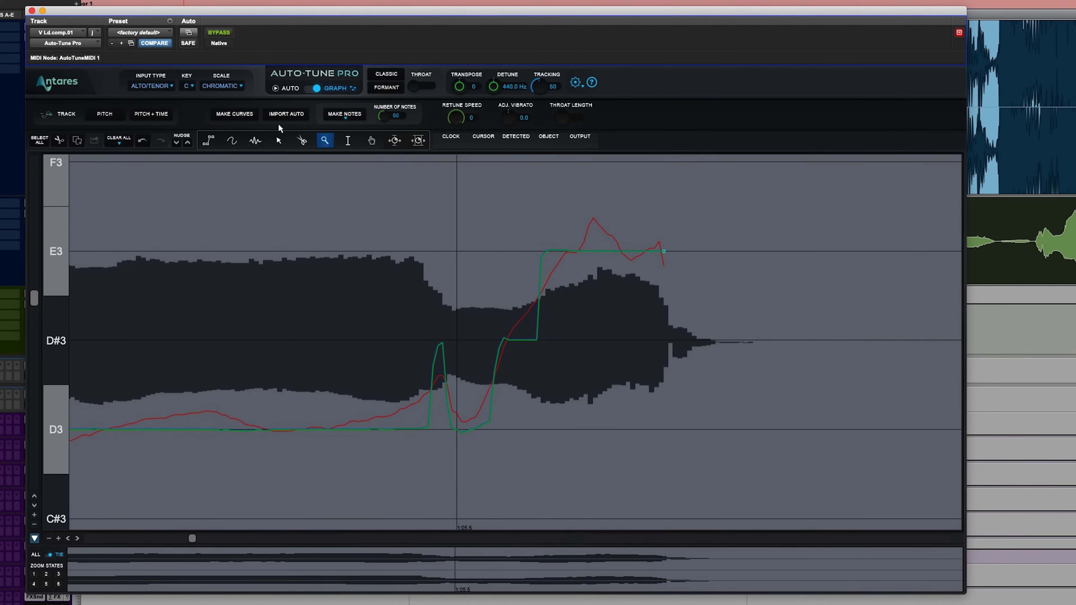
alt+click(291, 372)
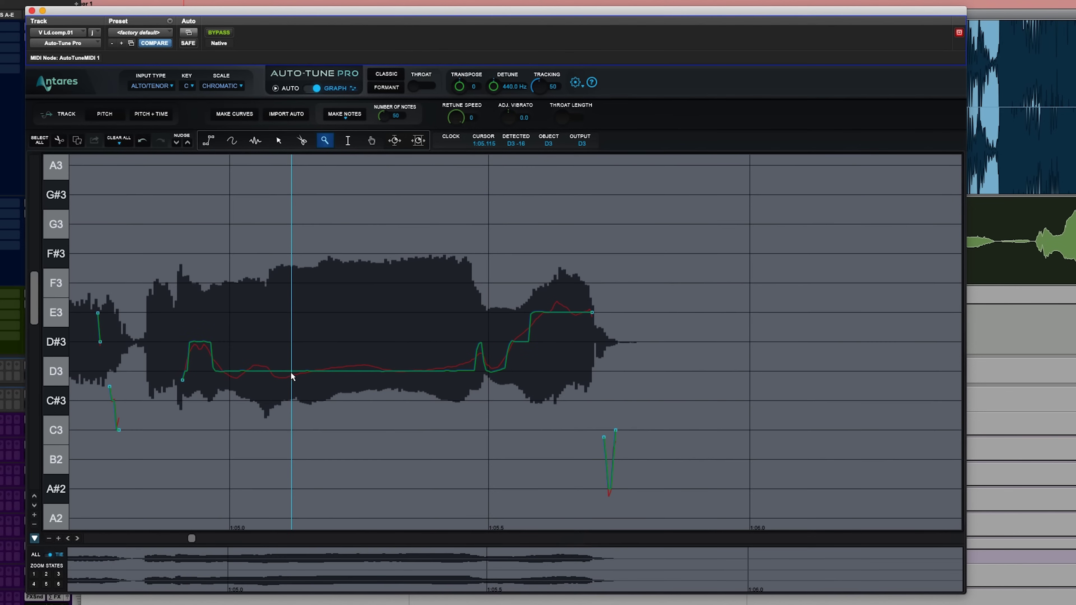
alt+click(292, 373)
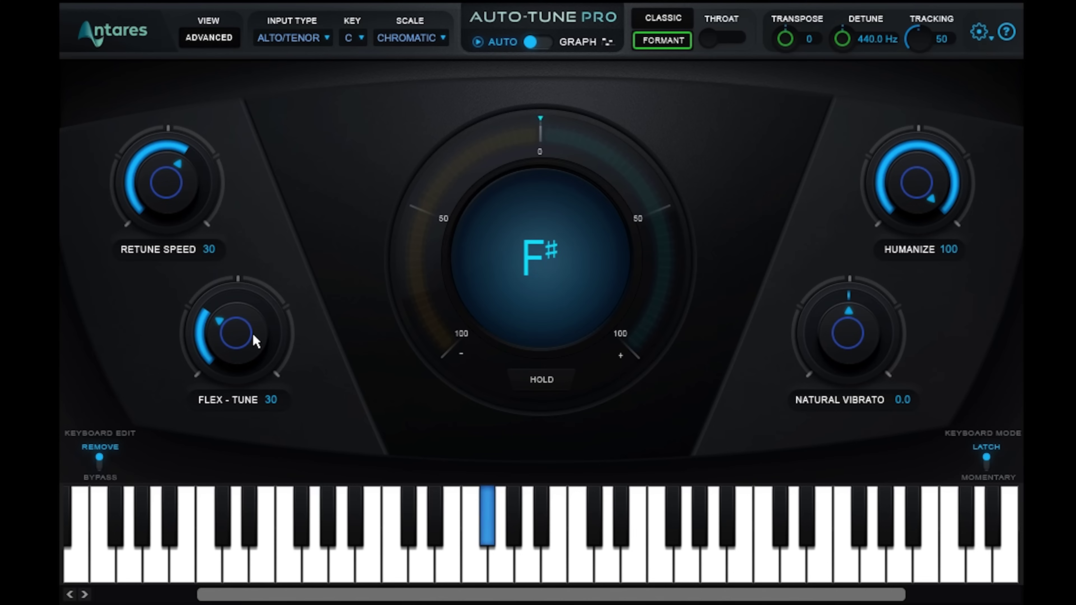
Raise Flex-Tune to 61 in automatic mode during vocal playback and adjust the amount further.
mouse_move(247, 344)
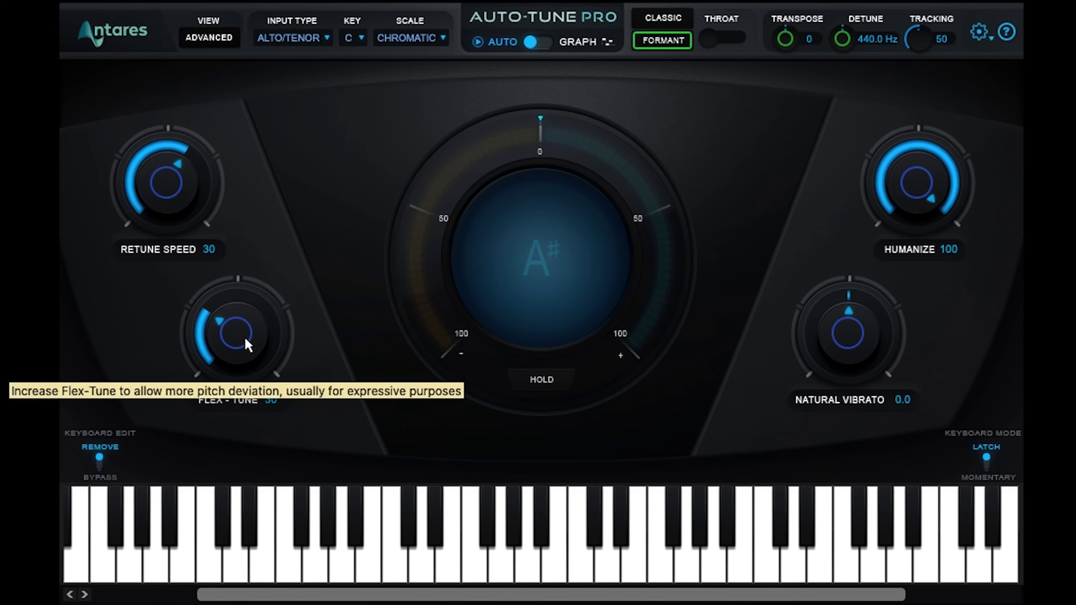
drag(246, 339, 250, 318)
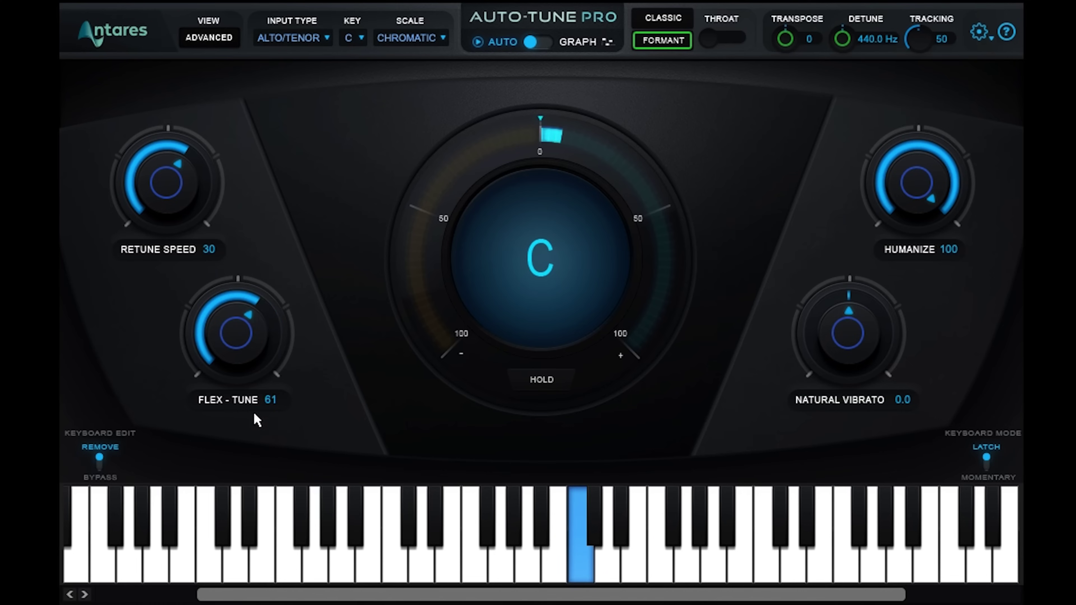
drag(267, 466, 288, 557)
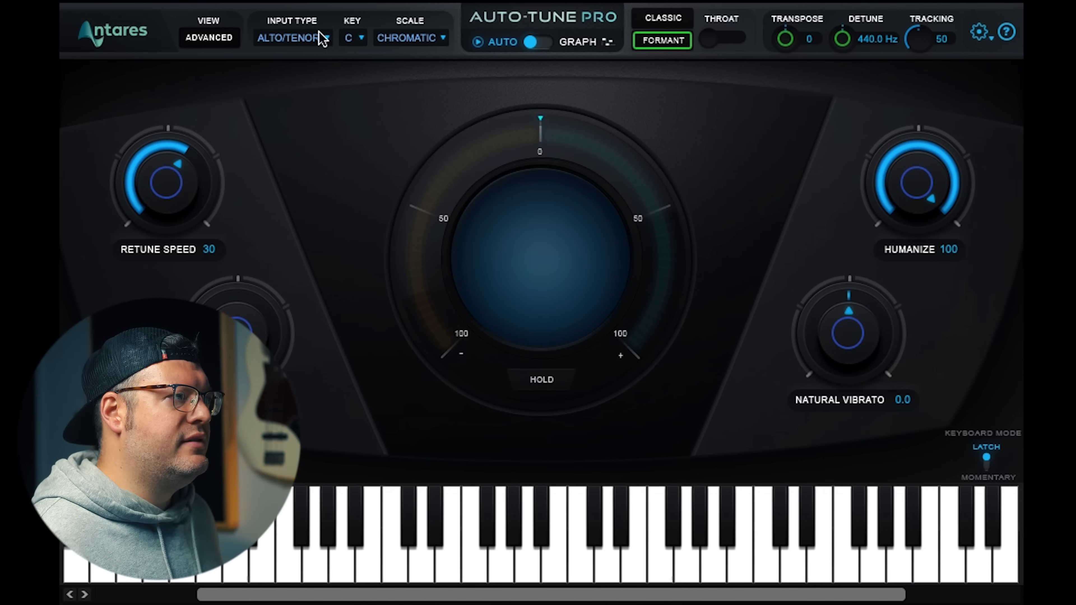
click(321, 39)
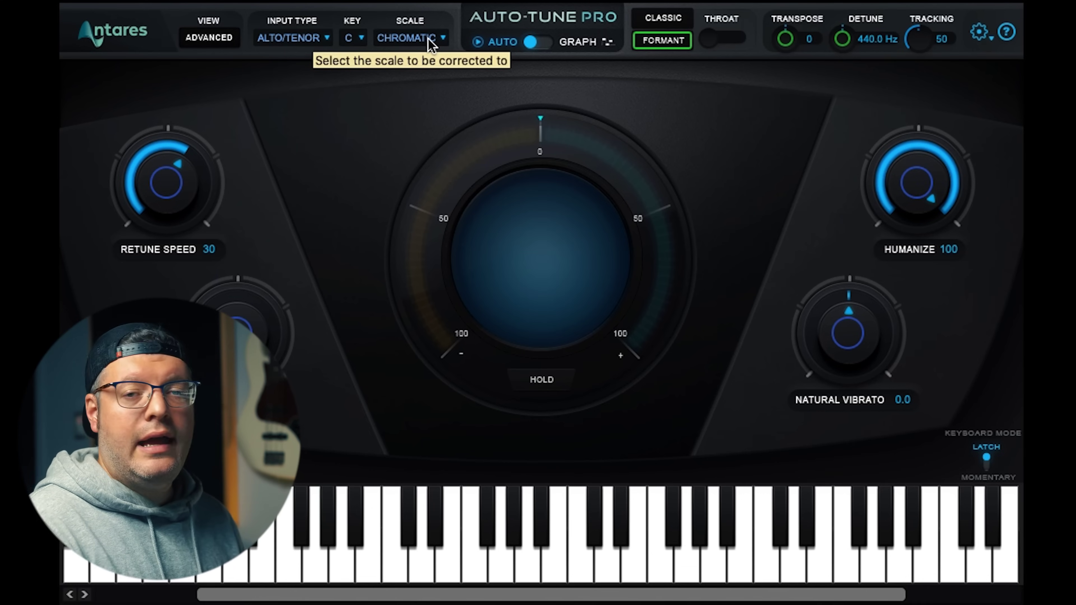
click(356, 40)
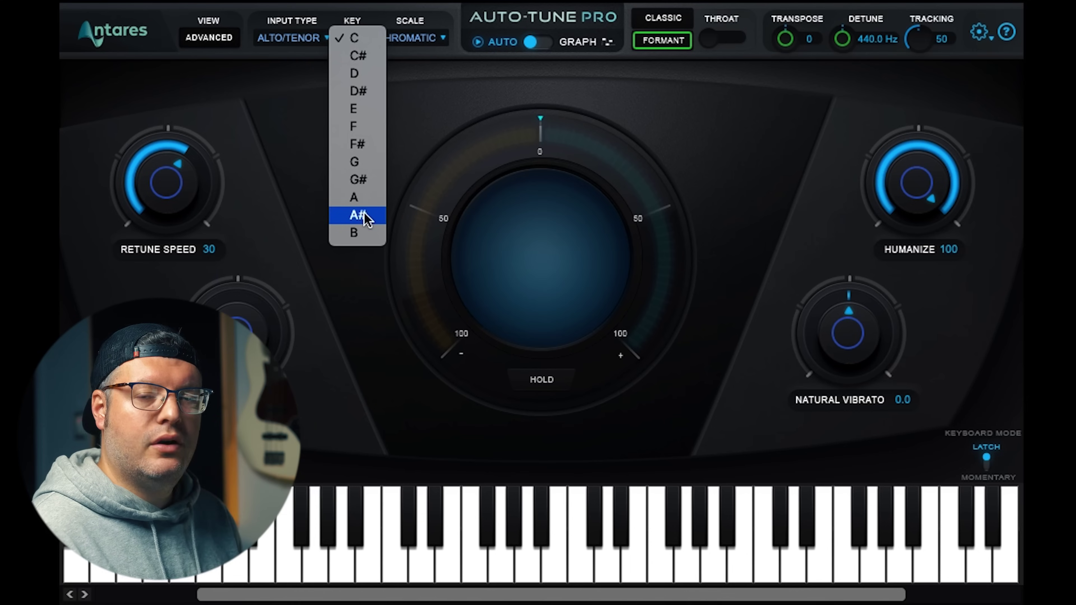
click(408, 125)
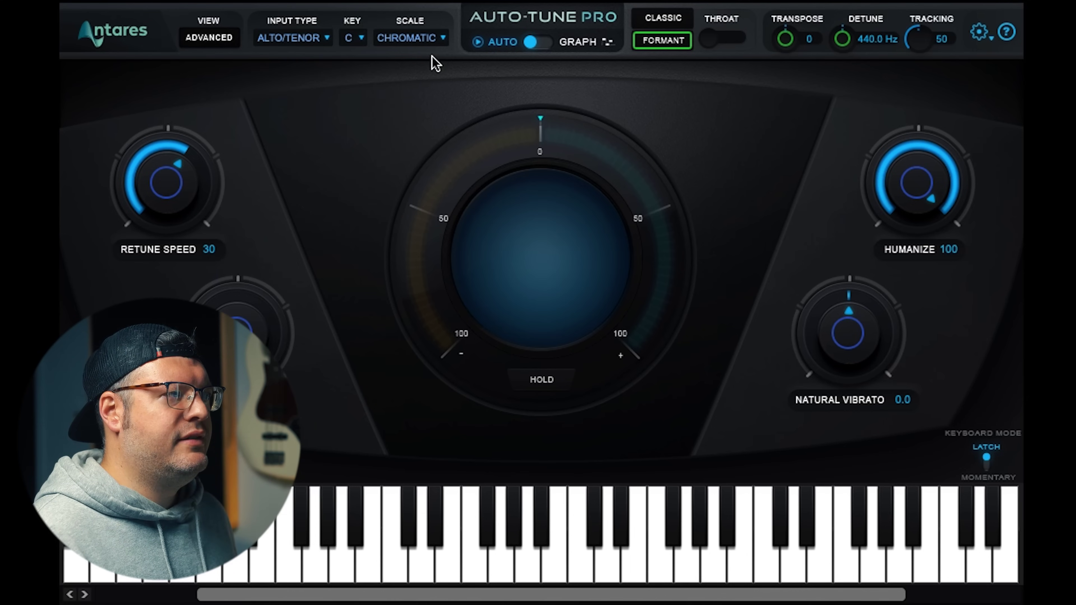
Try the Major scale for the automatic correction and return the scale to Chromatic.
click(440, 39)
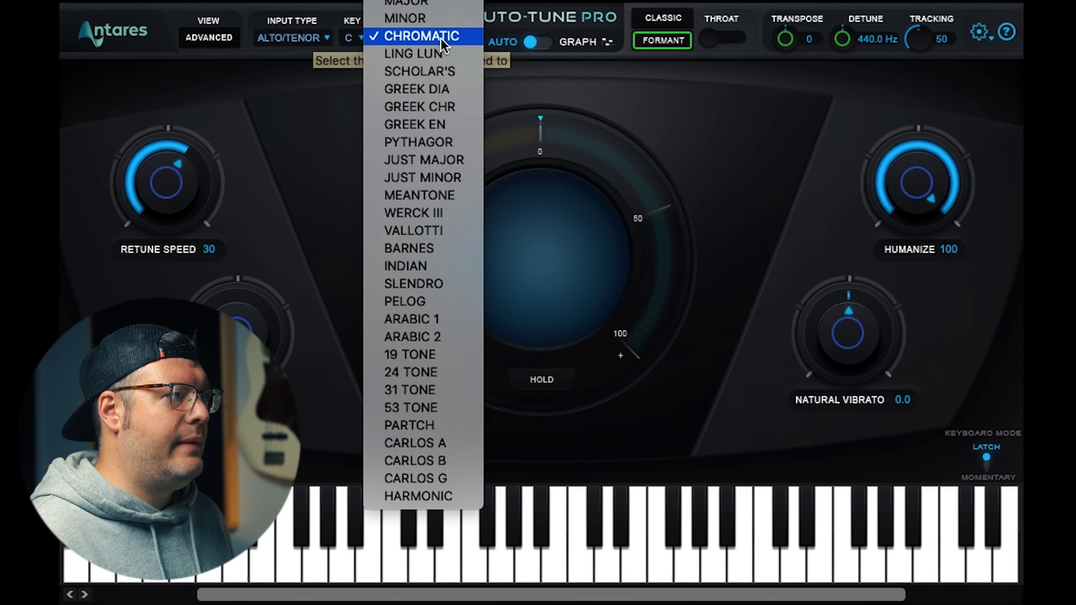
click(427, 2)
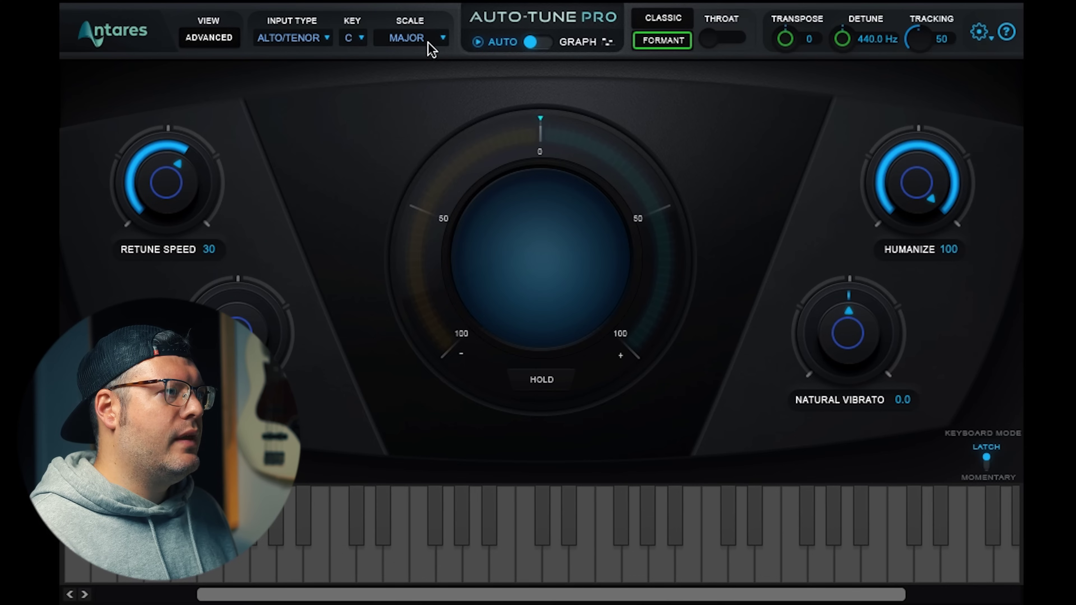
click(428, 41)
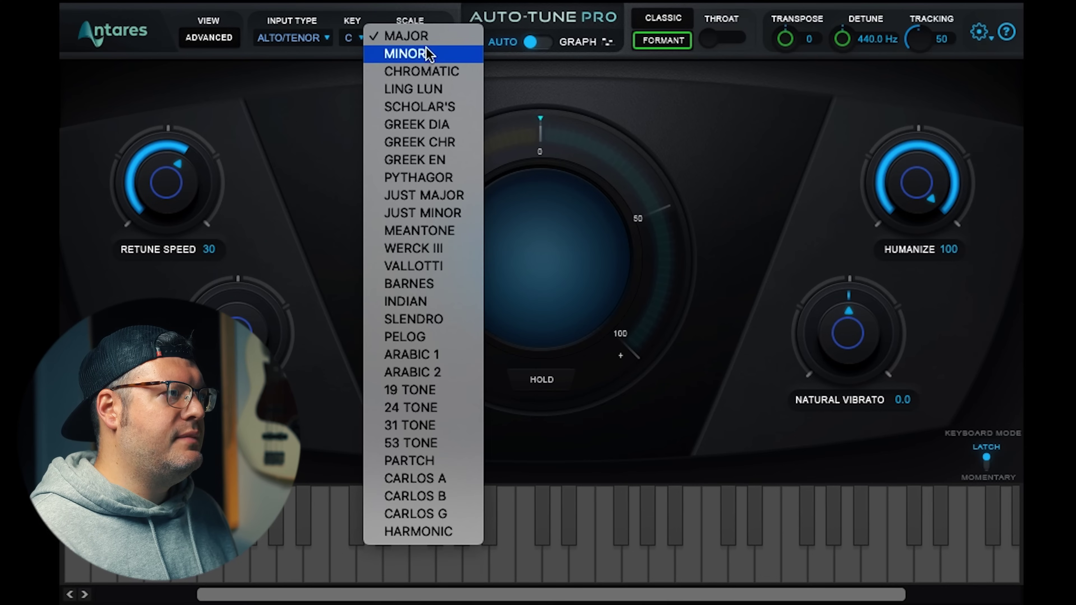
click(428, 70)
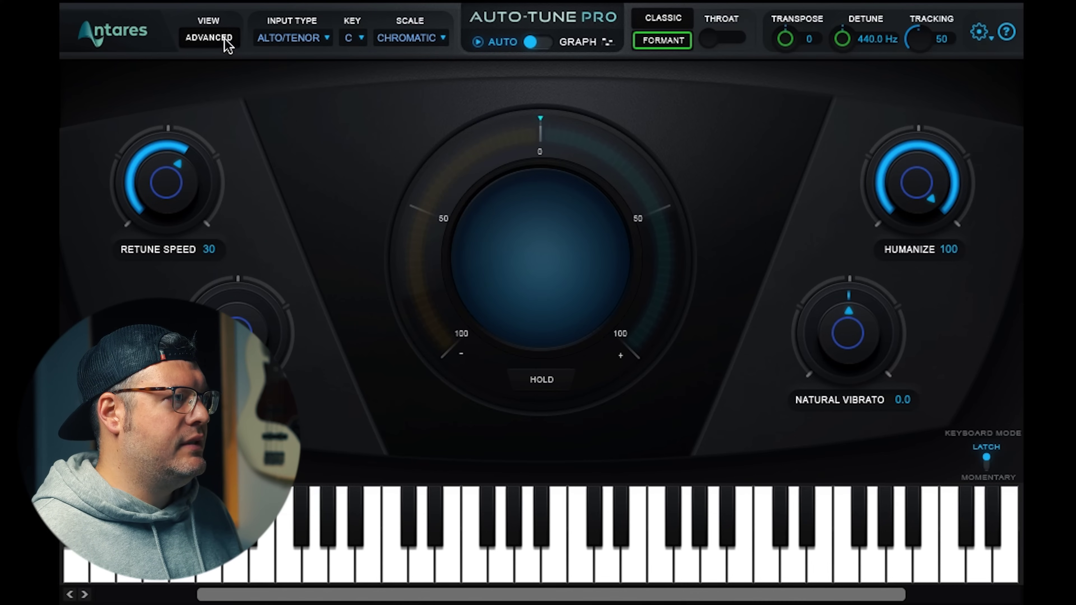
Show the advanced view and limit the active notes of the chromatic scale to C major.
click(206, 41)
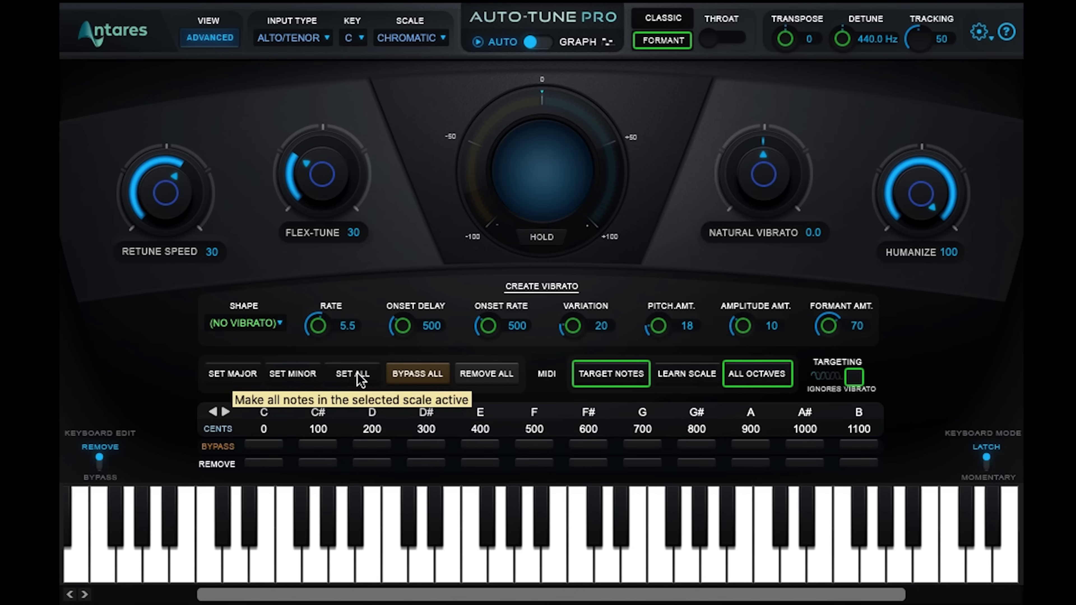
click(238, 375)
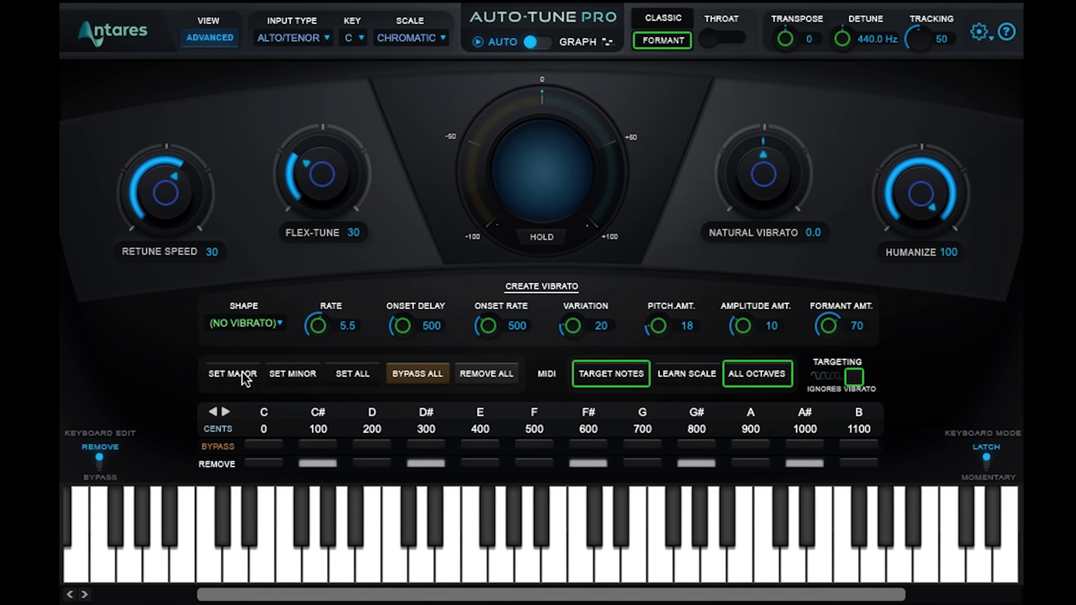